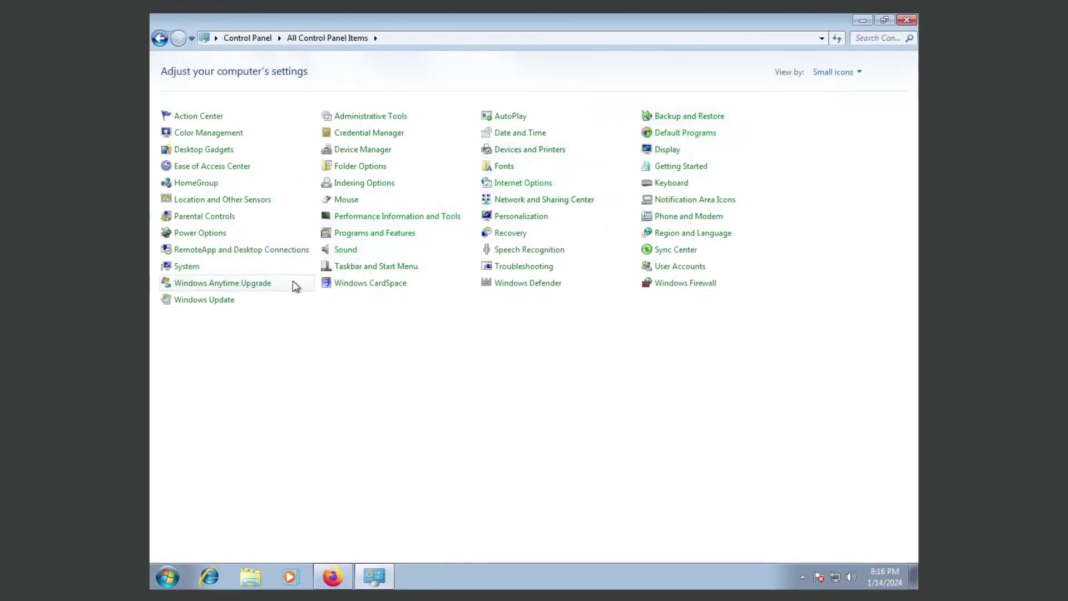
# Step: Open Windows Update, turn on automatic updates and dismiss the software counterfeiting notice
pyautogui.click(215, 309)
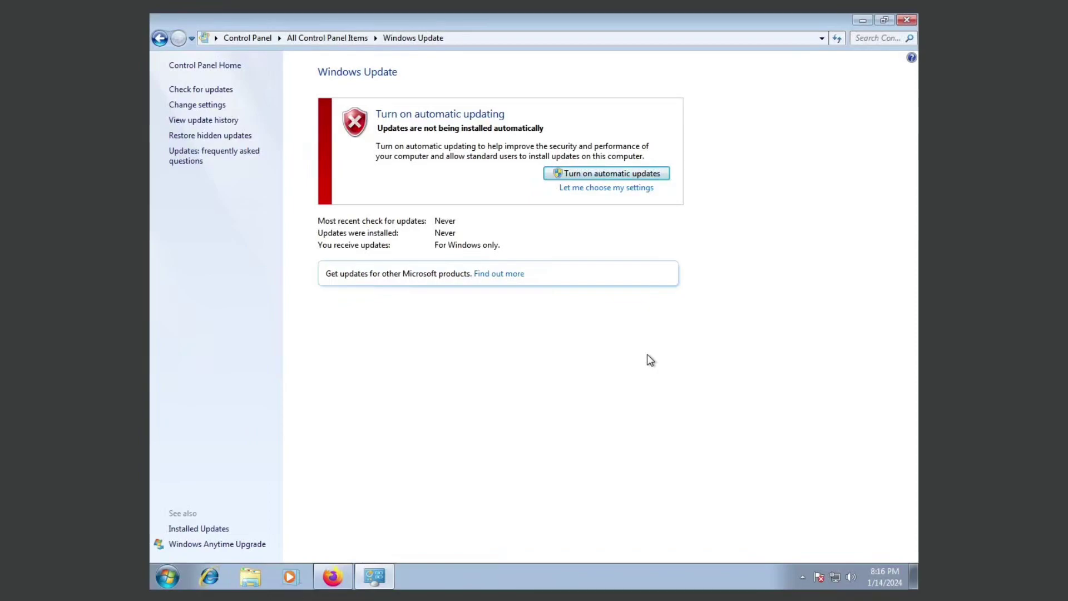
pyautogui.click(623, 175)
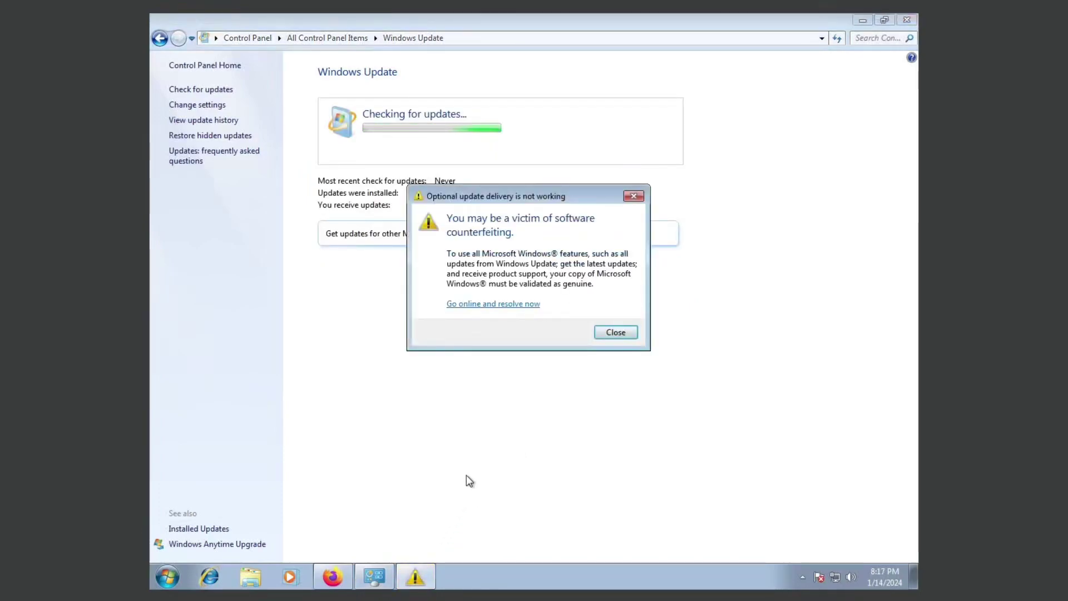
pyautogui.click(618, 334)
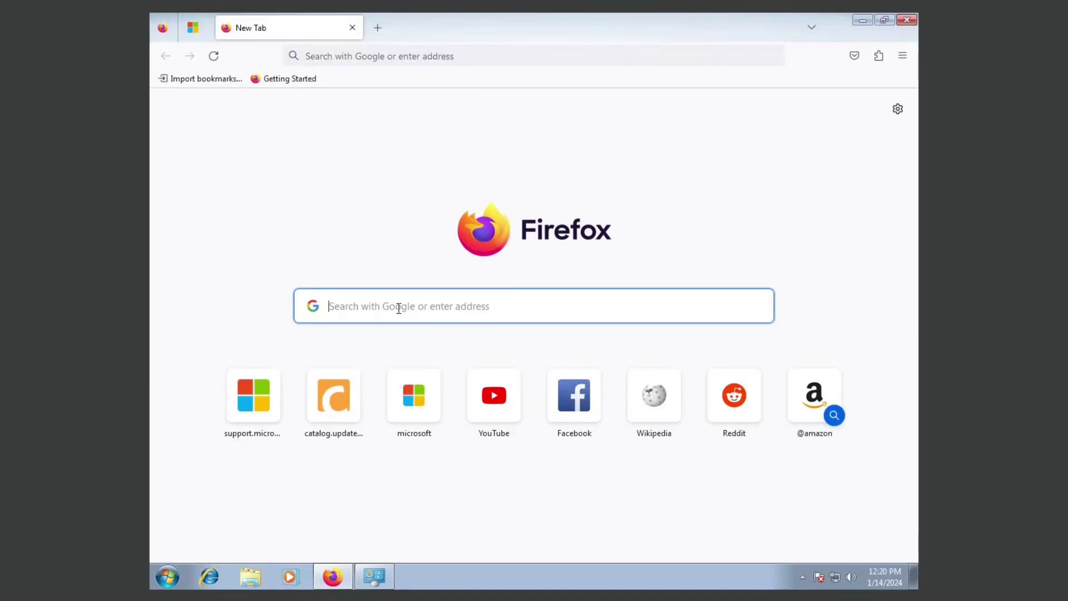
# Step: Switch to Firefox and search Google for "windows 7 update download"
pyautogui.write('windows')
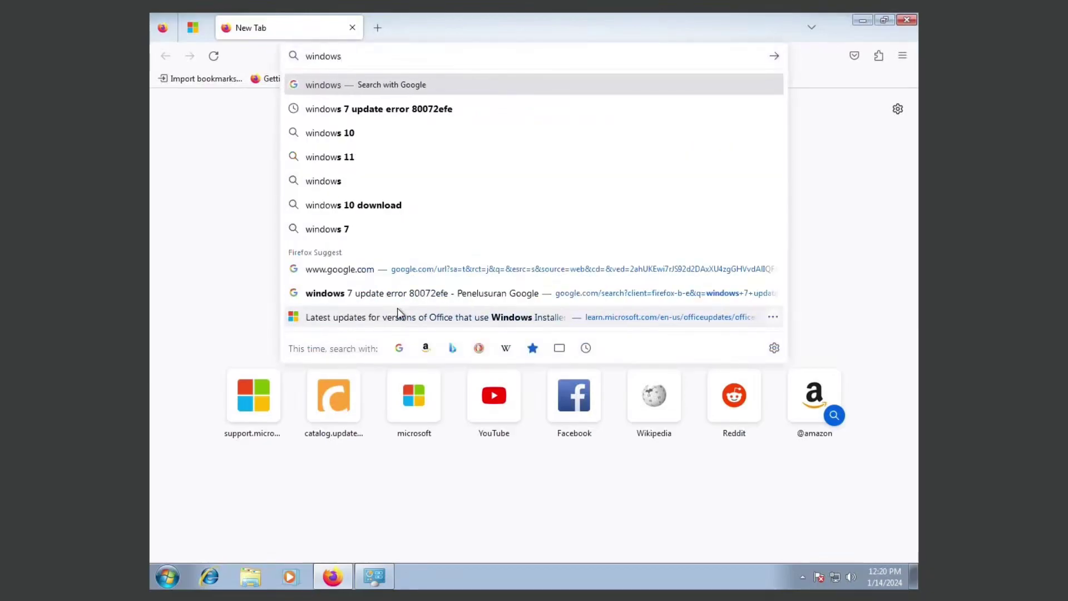
pyautogui.write(' 7 update do')
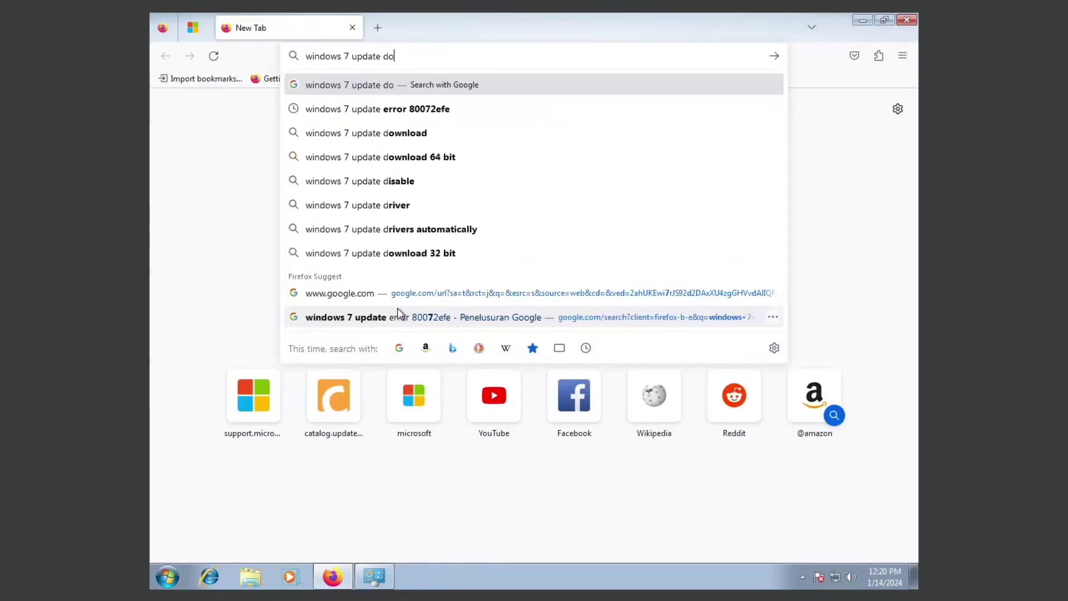
pyautogui.write('wnload')
pyautogui.press('Return')
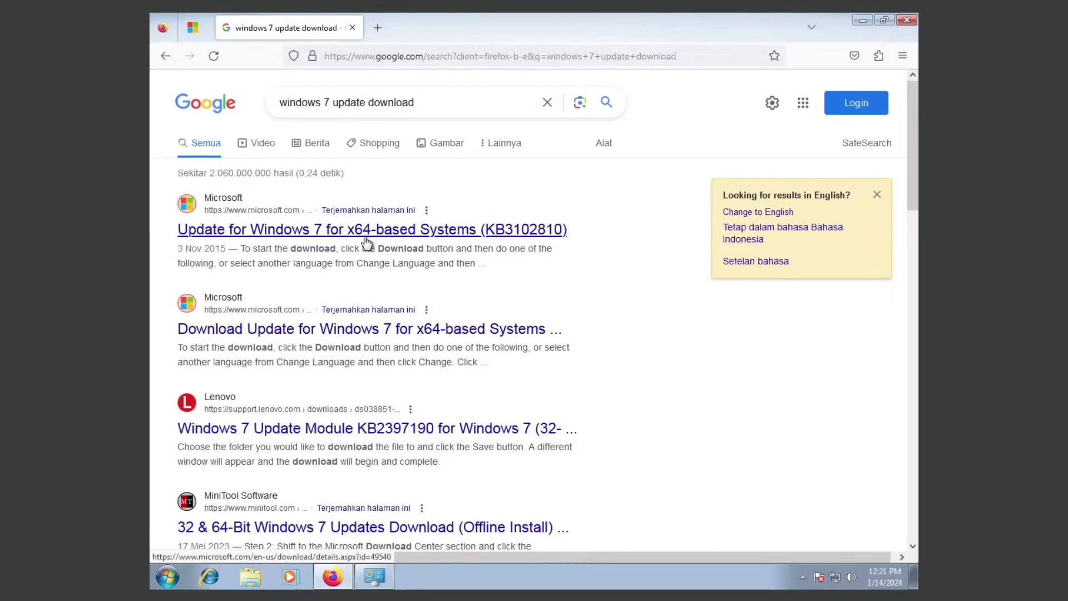
# Step: Check the computer's system type in its System properties, and return to the search results in Firefox
pyautogui.click(178, 581)
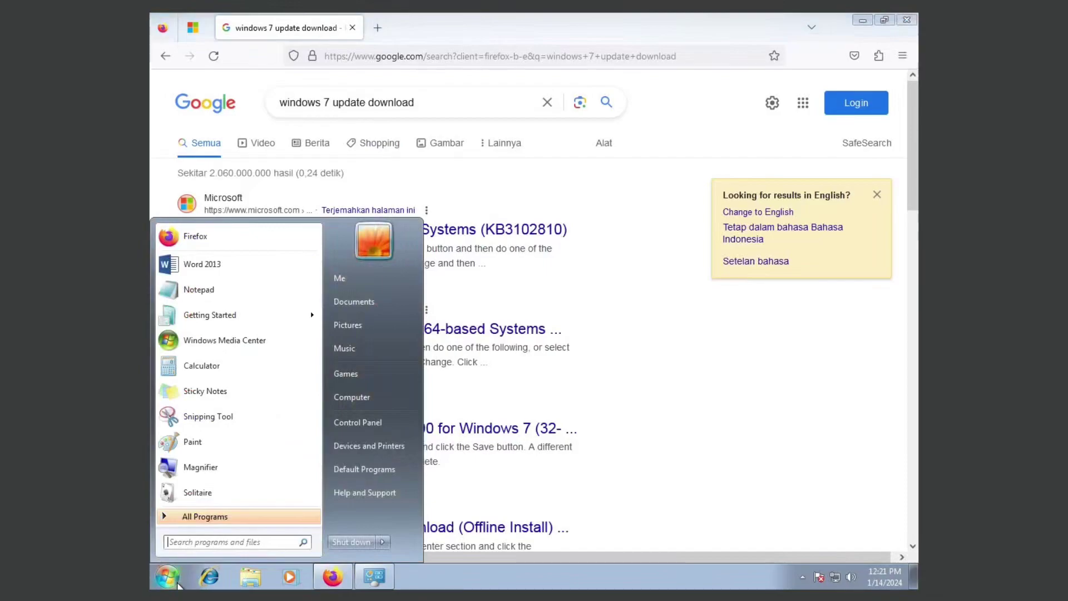
pyautogui.rightClick(350, 396)
pyautogui.click(395, 505)
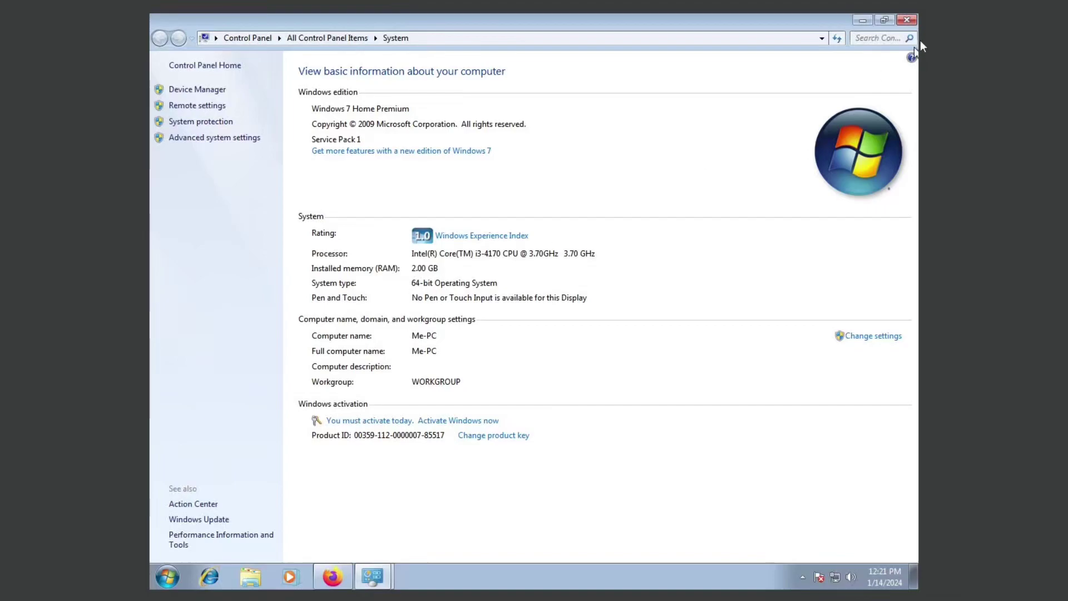
pyautogui.hotkey('alt', 'Tab')
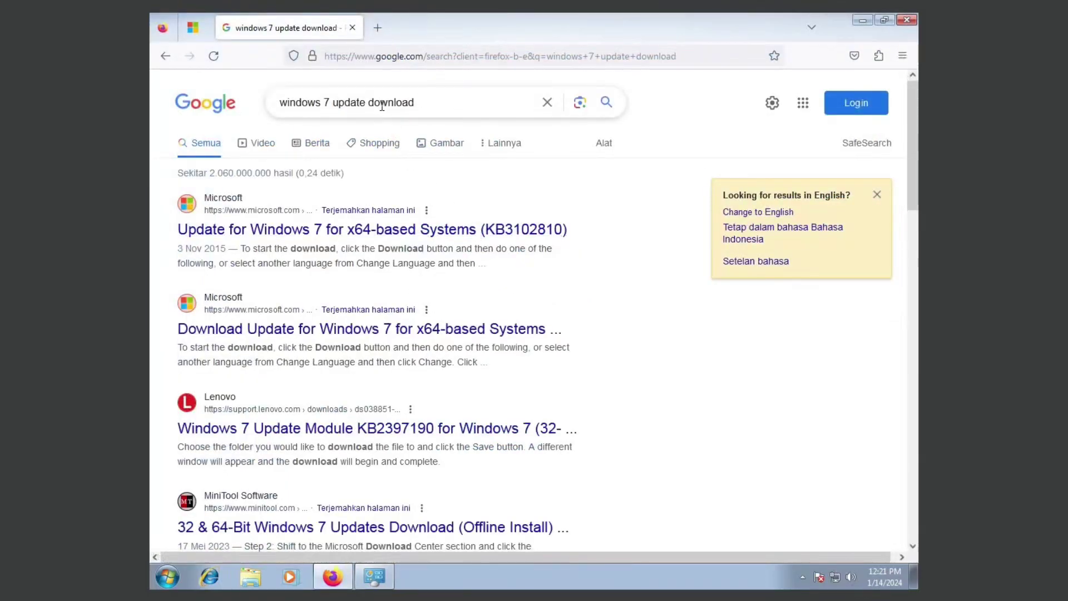
# Step: Try the suggested search "windows 7 update 32-bit download" and go back to the previous results
pyautogui.click(366, 102)
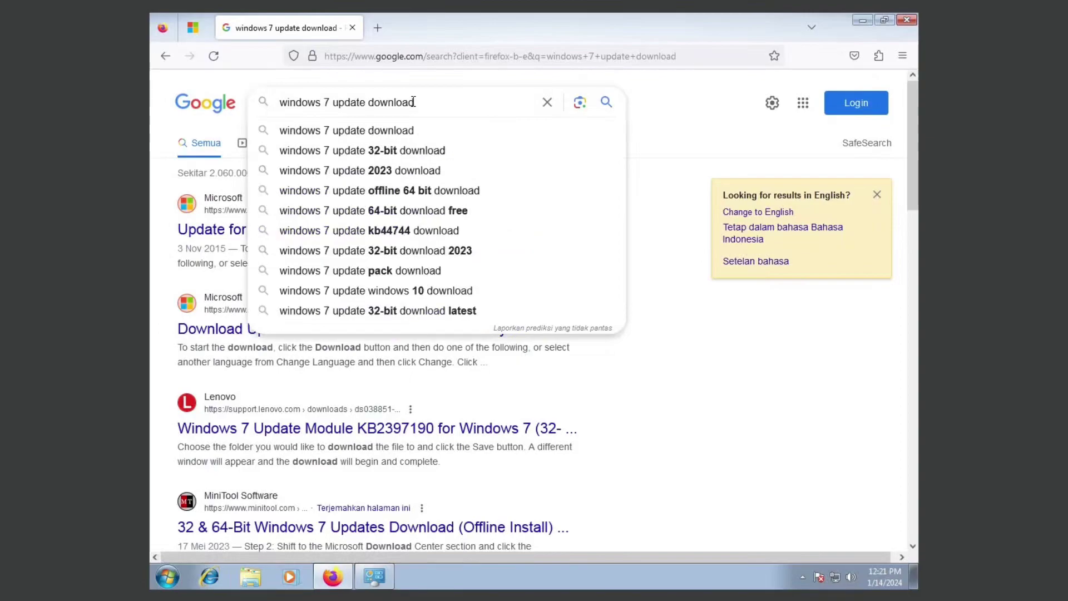
pyautogui.press('Down')
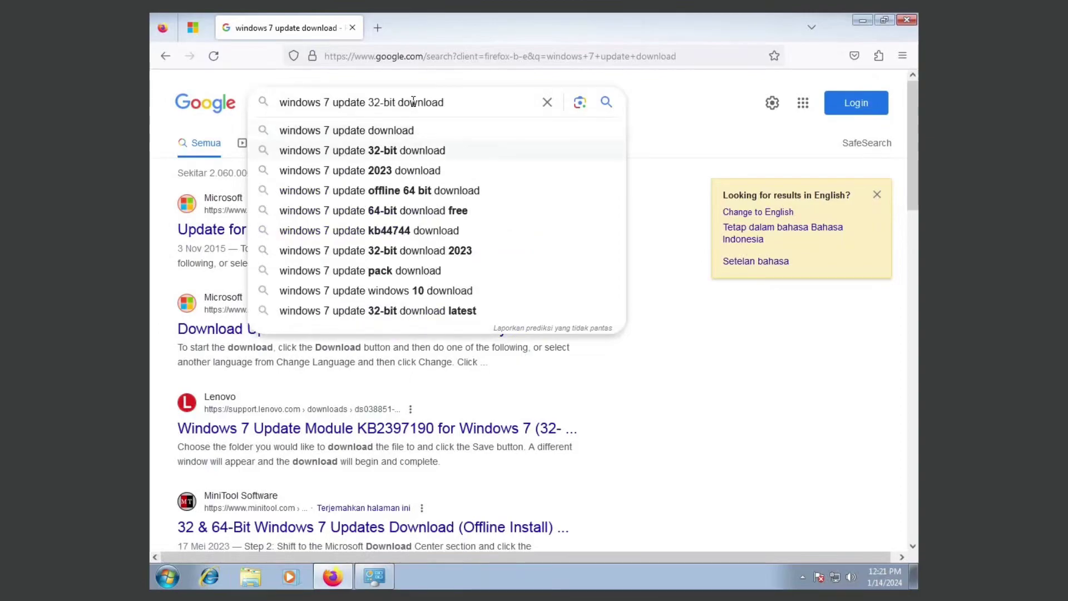
pyautogui.press('Return')
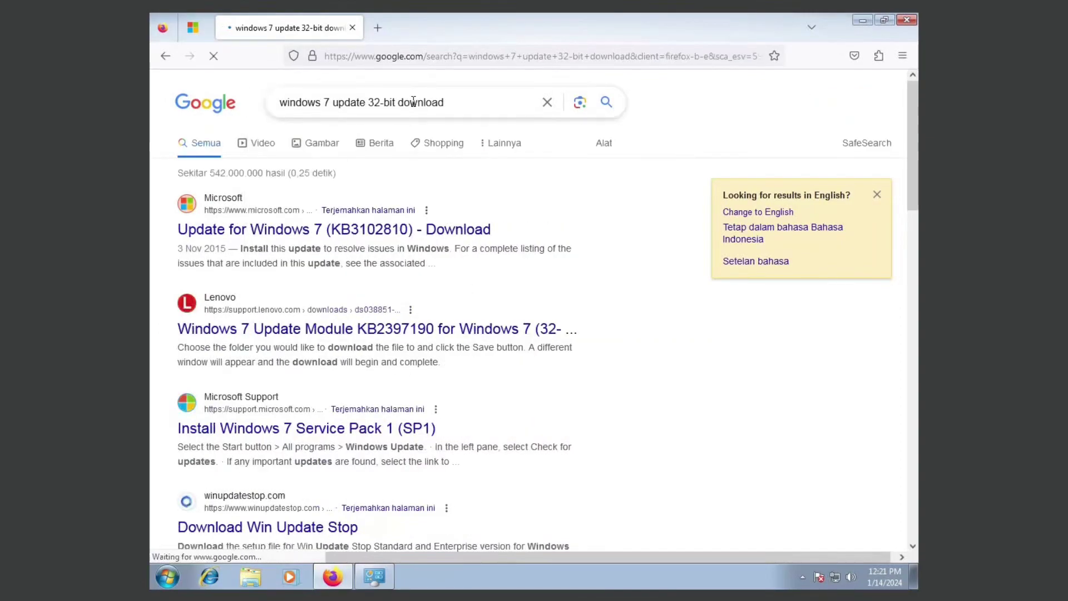
pyautogui.click(165, 56)
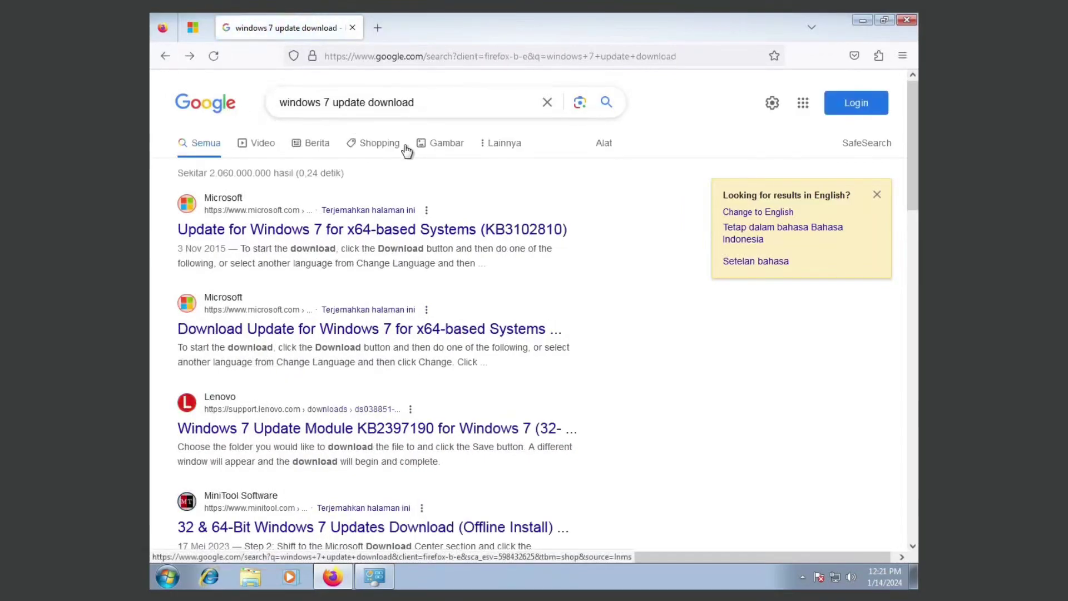
# Step: Open the Microsoft page for the Windows 7 x64-based Systems update KB3102810 and download its English version
pyautogui.click(470, 233)
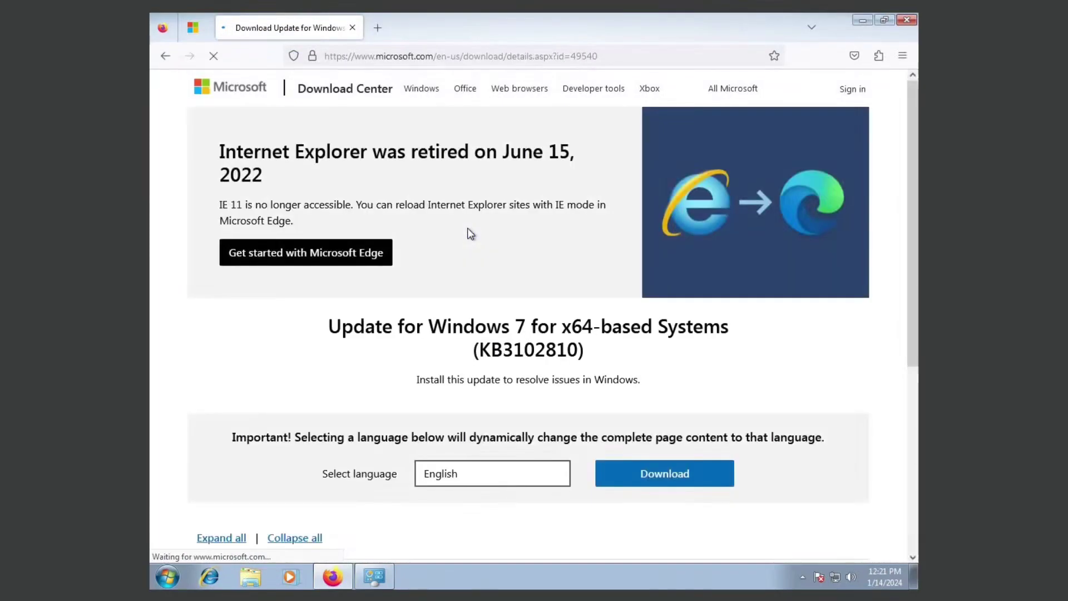
pyautogui.scroll(-5, 470, 234)
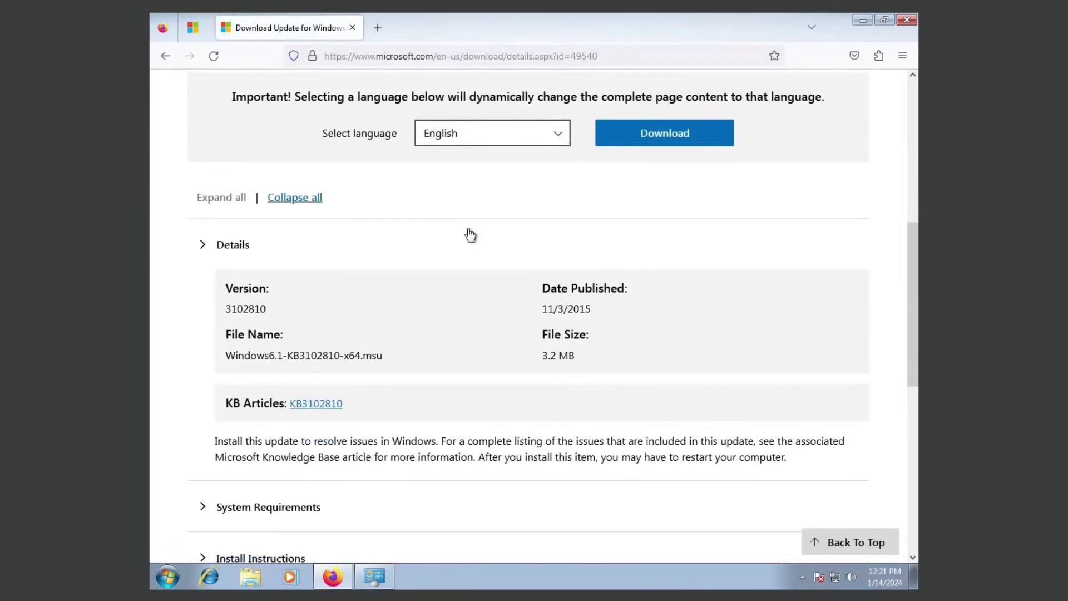
pyautogui.click(664, 137)
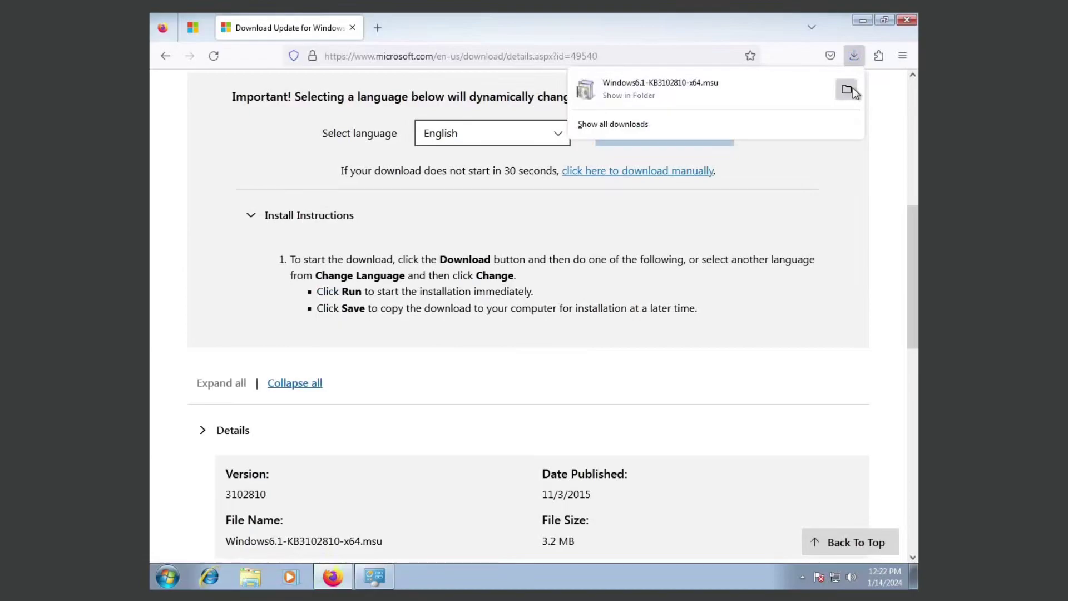
# Step: Run the downloaded Windows6.1-KB3102810-x64 package from the Downloads folder and confirm its installation
pyautogui.click(846, 89)
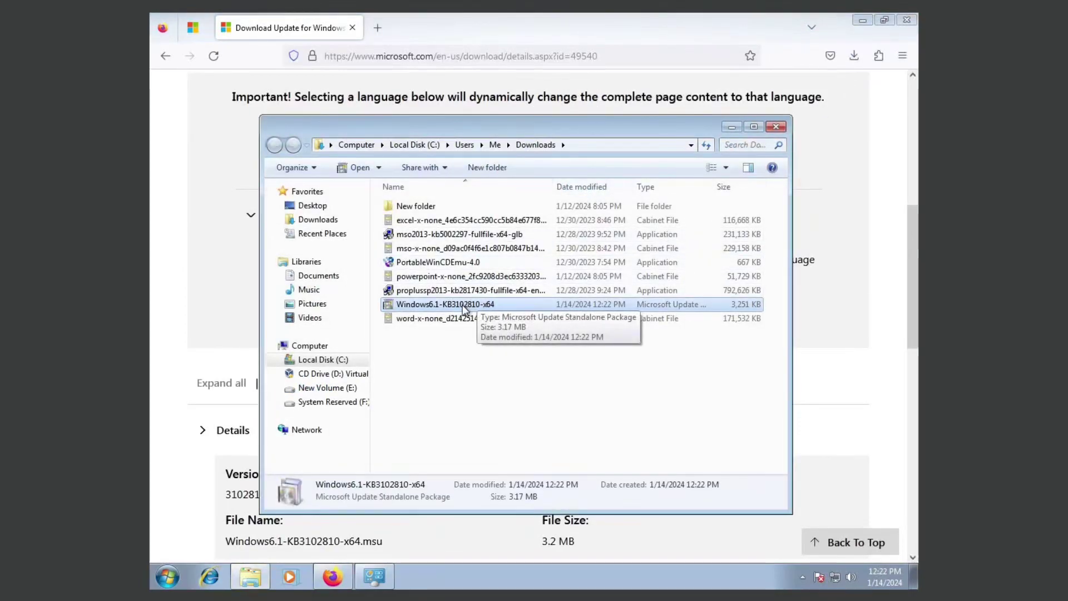
pyautogui.doubleClick(462, 304)
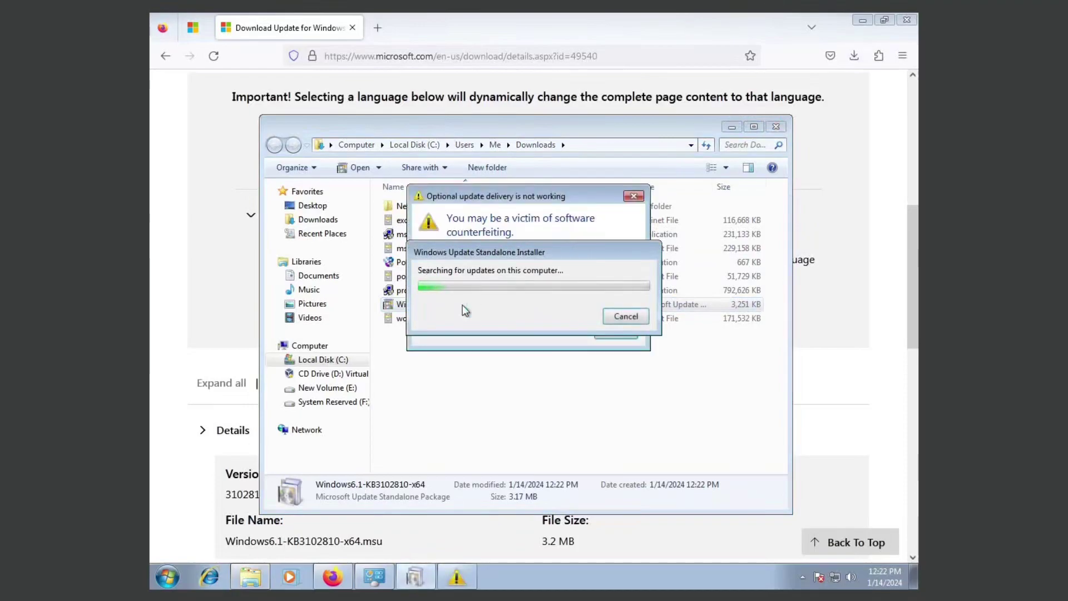
pyautogui.click(567, 349)
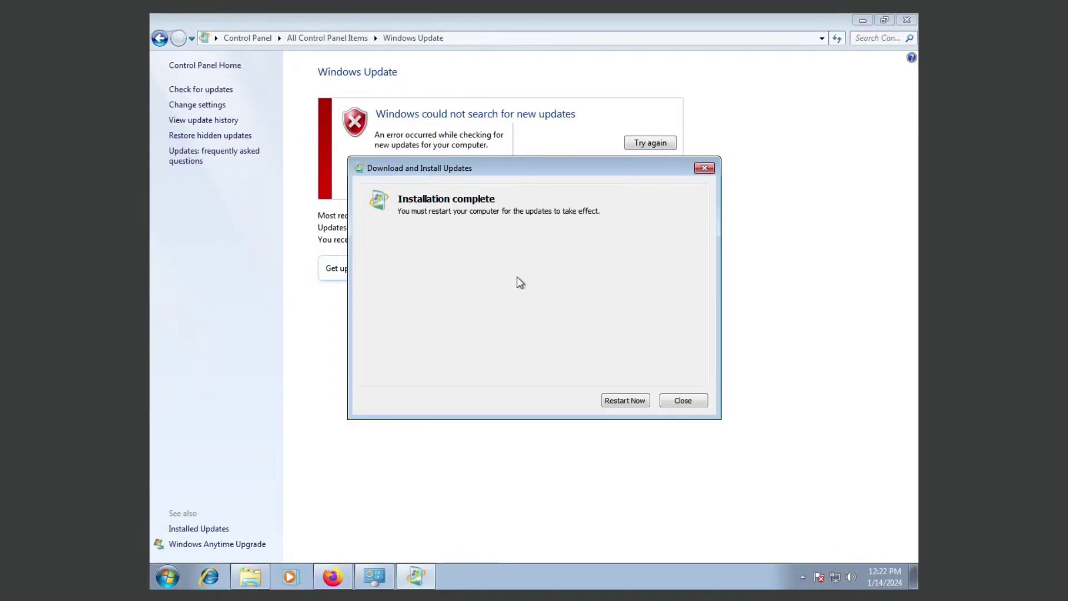
# Step: Close the open background windows and restart the computer to apply the installed update
pyautogui.click(906, 19)
pyautogui.click(904, 22)
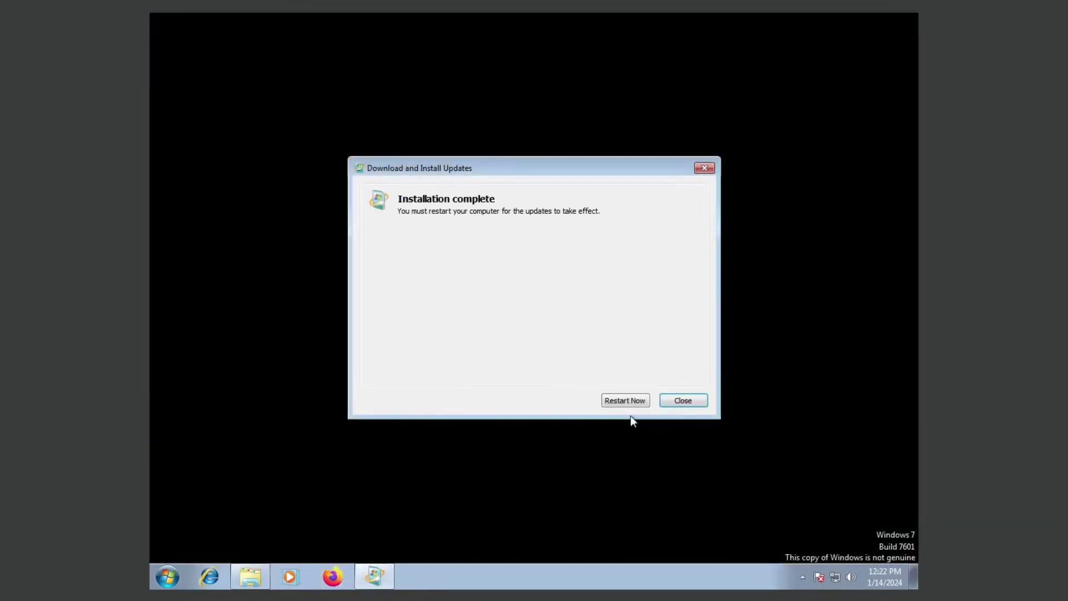
pyautogui.click(633, 396)
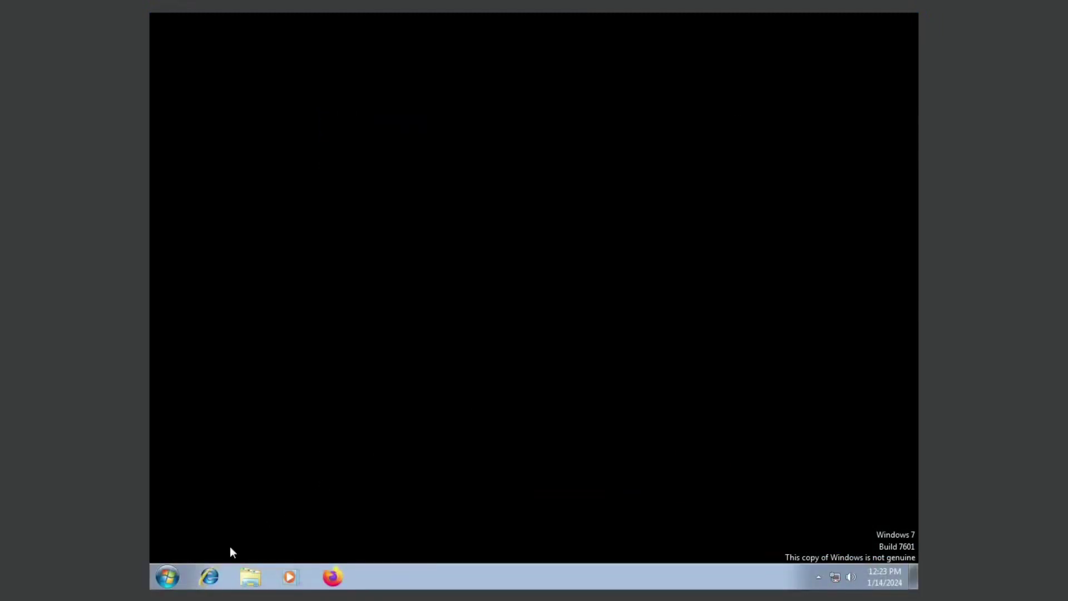
# Step: Open Windows Update from the Control Panel and check for updates for the computer
pyautogui.click(166, 578)
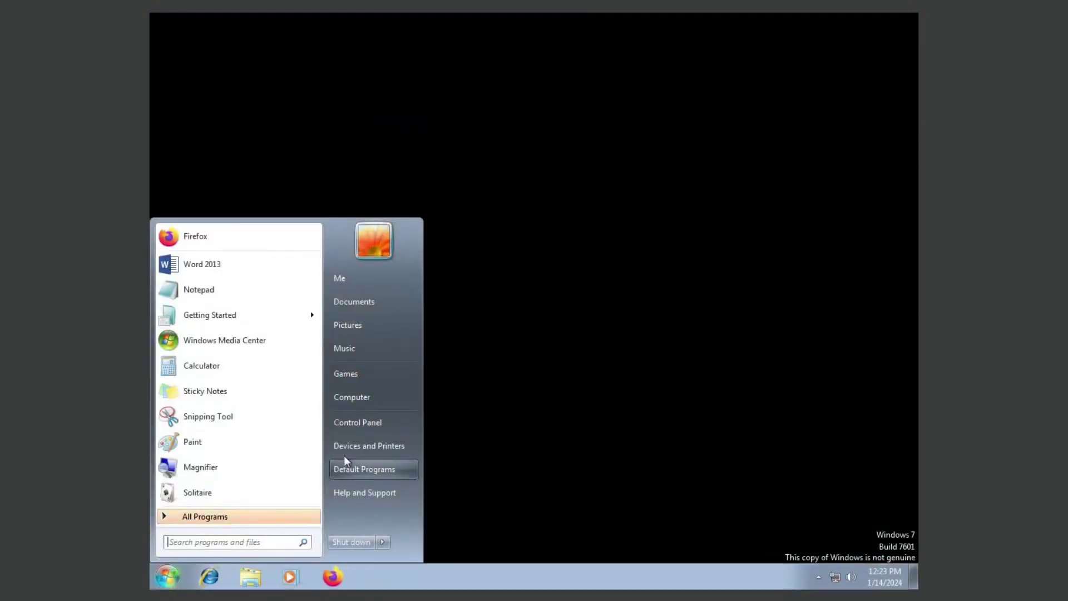
pyautogui.click(356, 423)
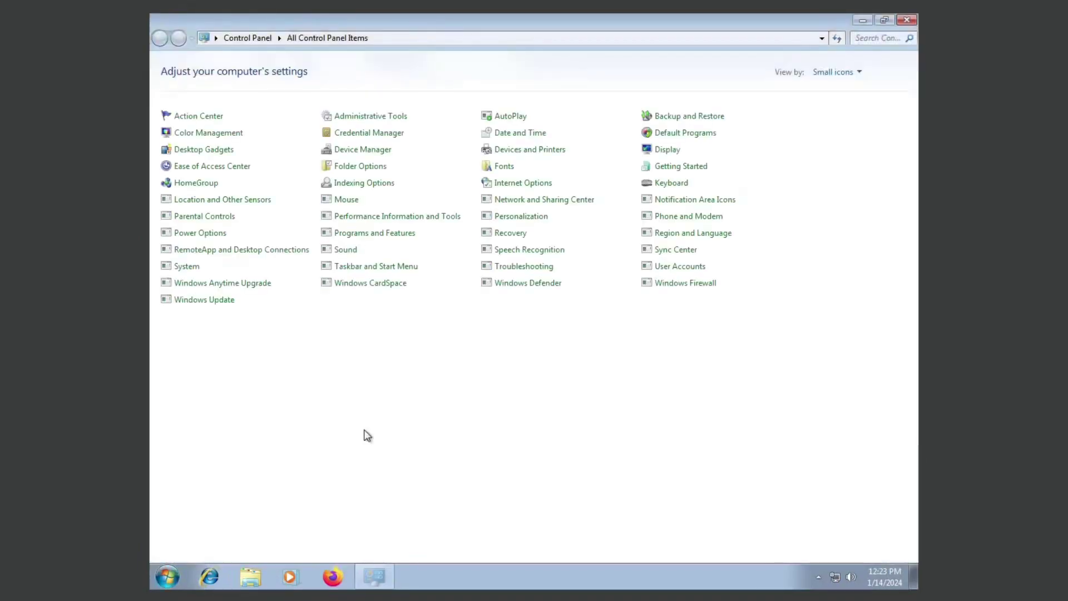
pyautogui.click(227, 305)
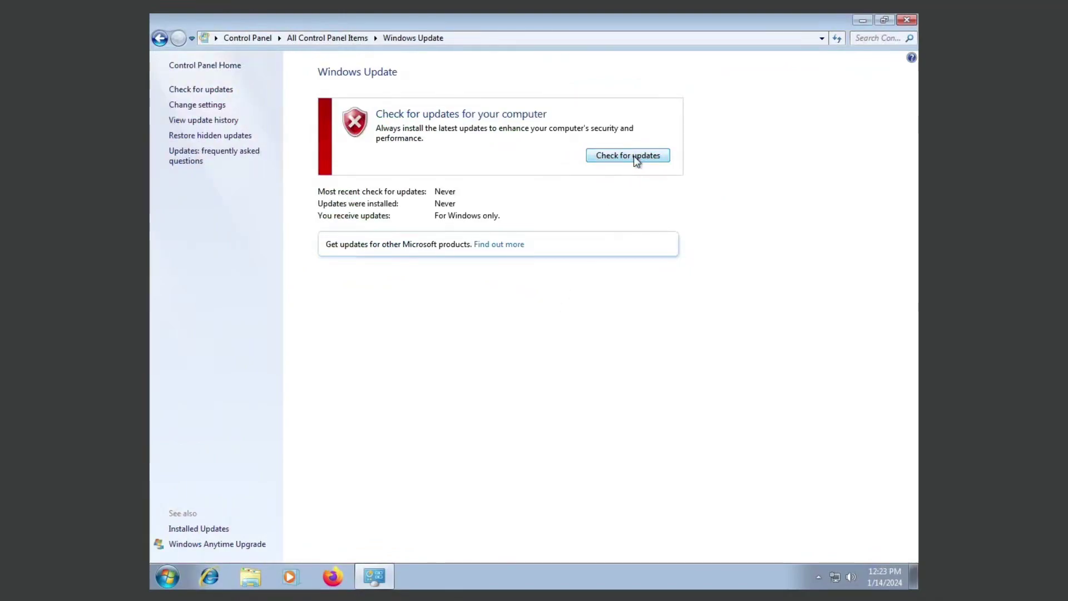
pyautogui.click(636, 158)
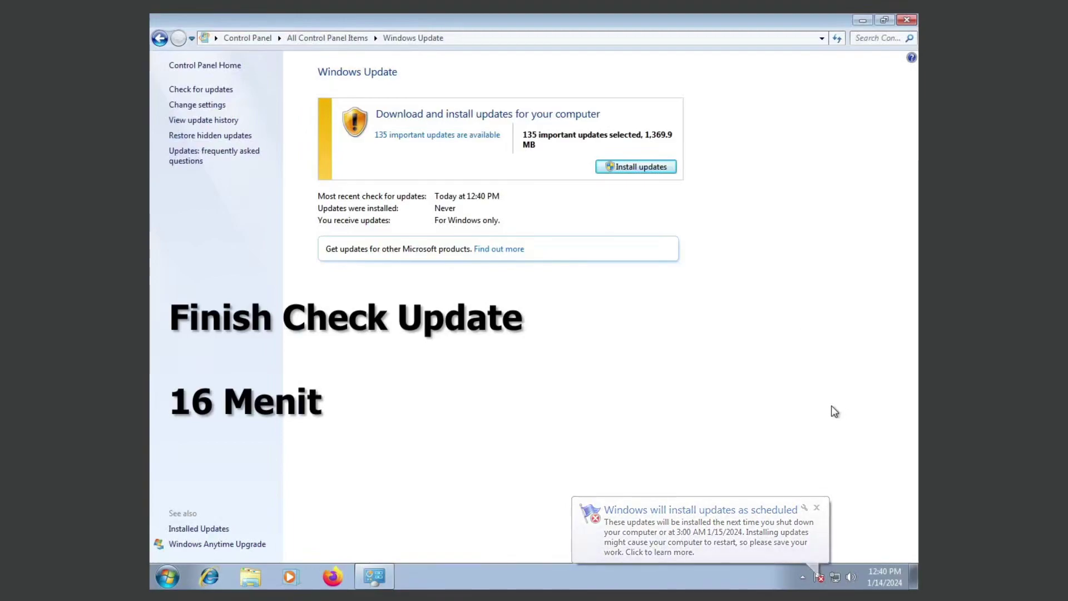
# Step: Dismiss the scheduled installation notification, review the full list of important updates and return to the Windows Update overview
pyautogui.click(816, 507)
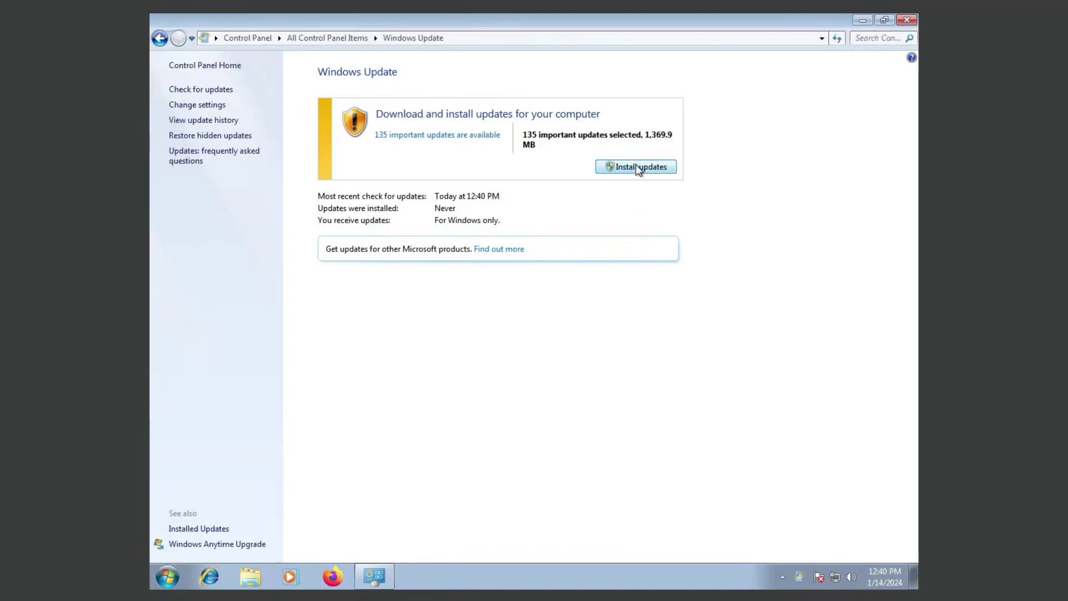
pyautogui.click(453, 135)
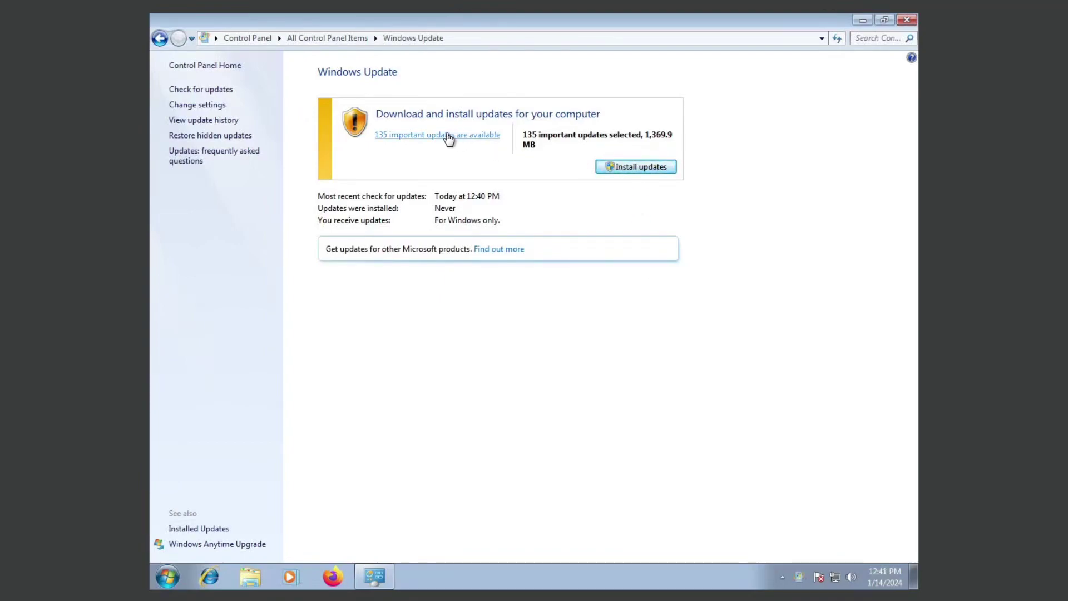
pyautogui.scroll(-20, 467, 159)
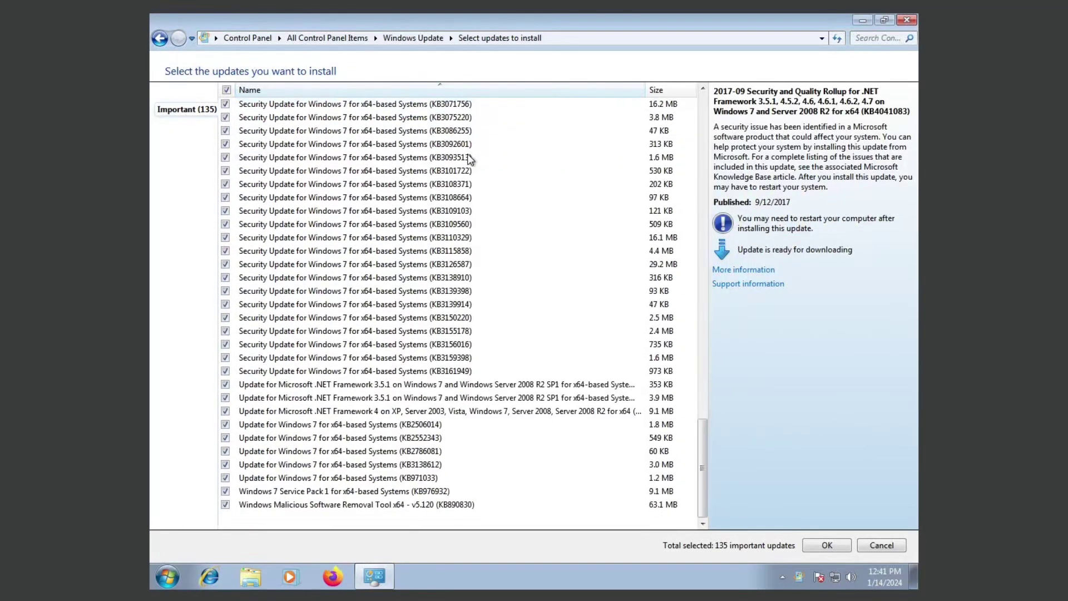
pyautogui.scroll(20, 468, 157)
pyautogui.scroll(15, 468, 158)
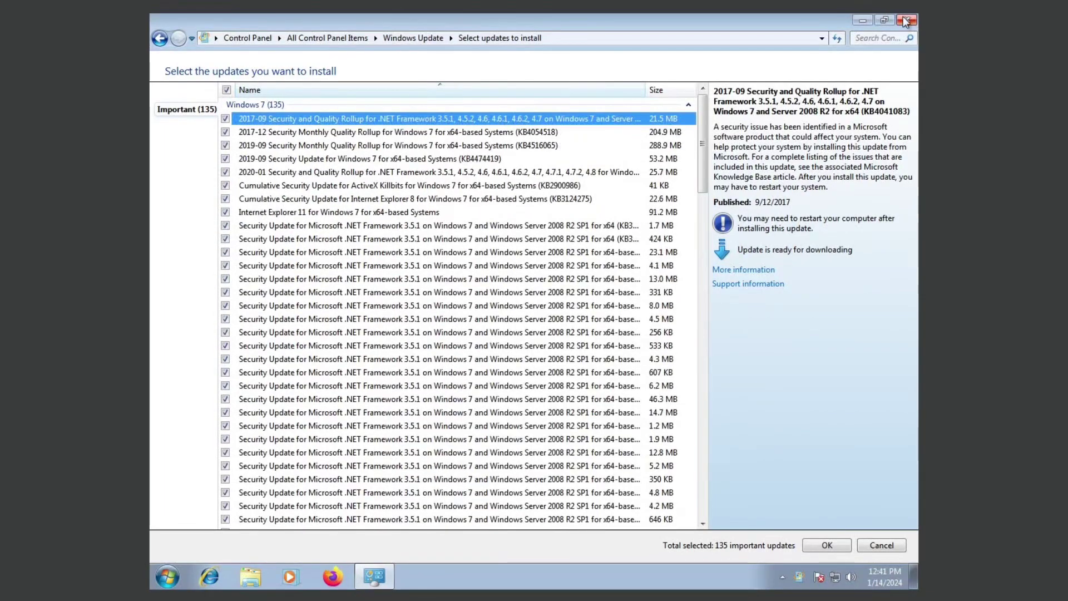
pyautogui.click(405, 38)
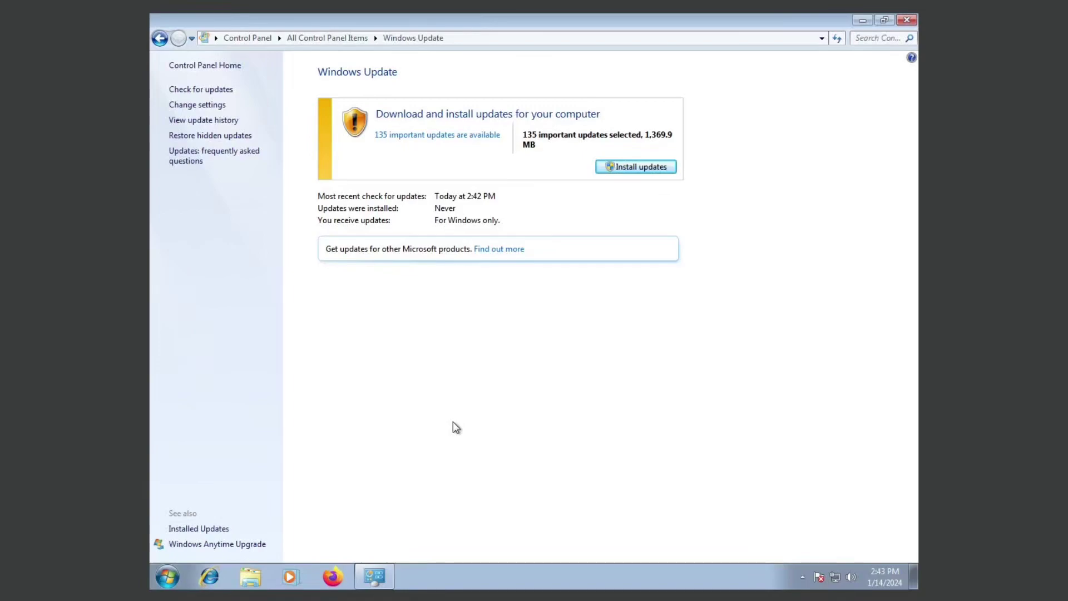
# Step: Start installing the selected important updates, accept the Malicious Software Removal Tool license terms and dismiss the progress notification
pyautogui.click(634, 167)
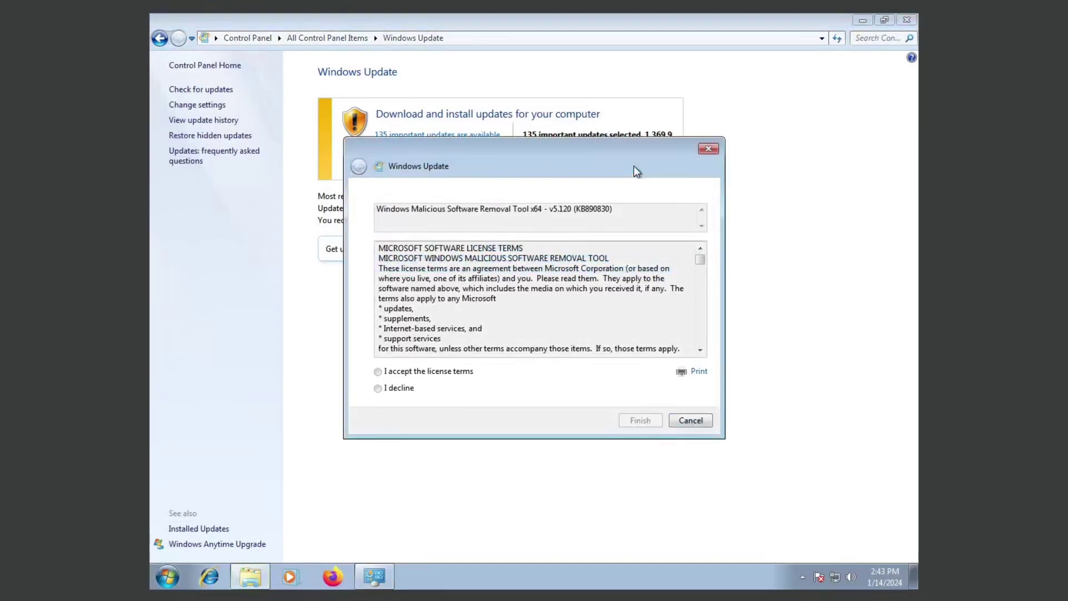
pyautogui.click(398, 371)
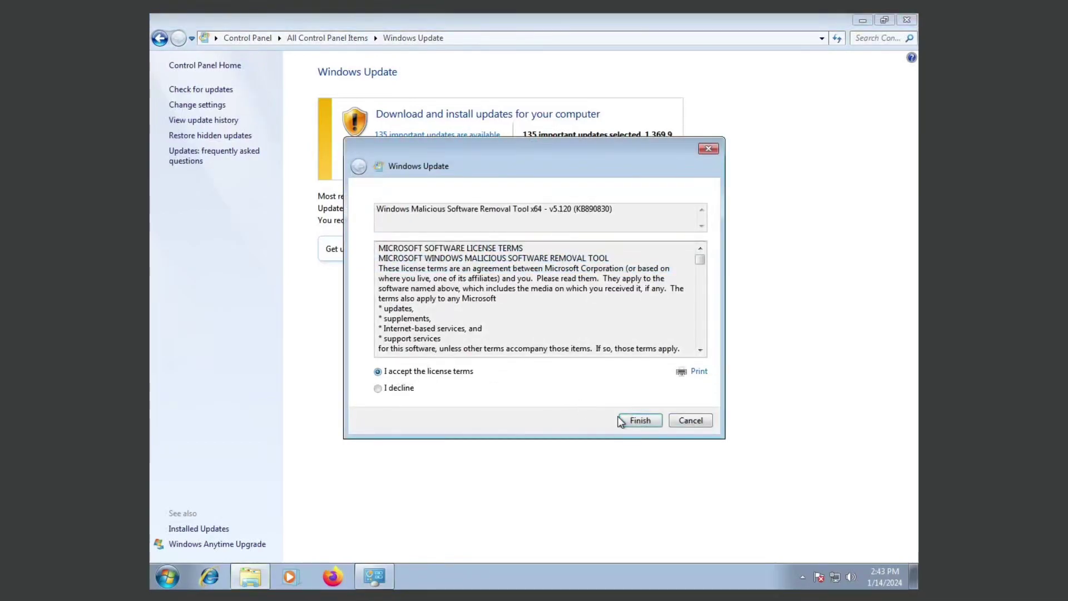
pyautogui.click(627, 421)
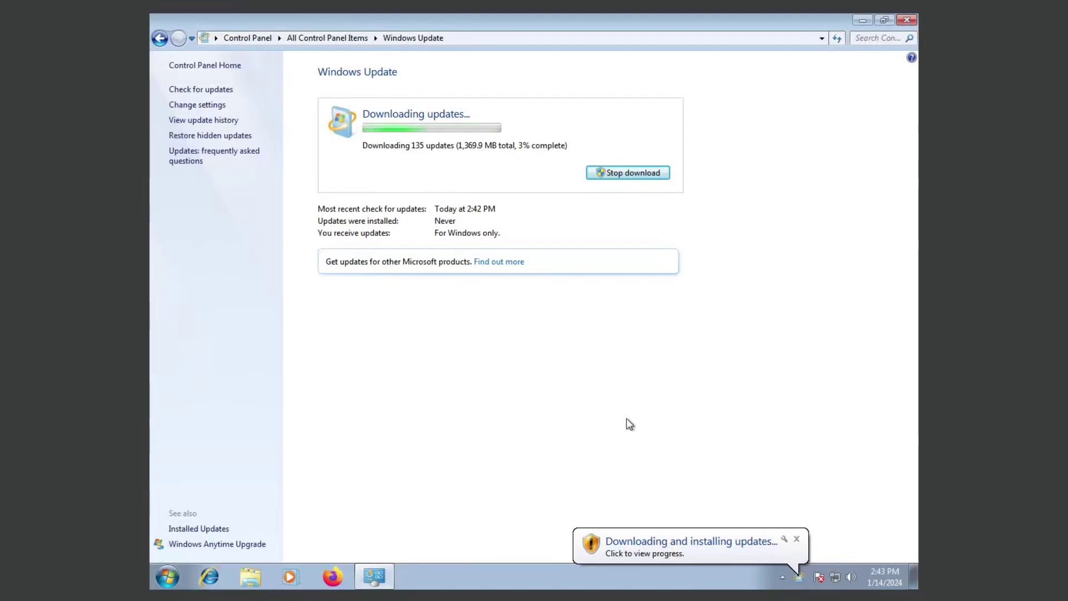
pyautogui.click(794, 535)
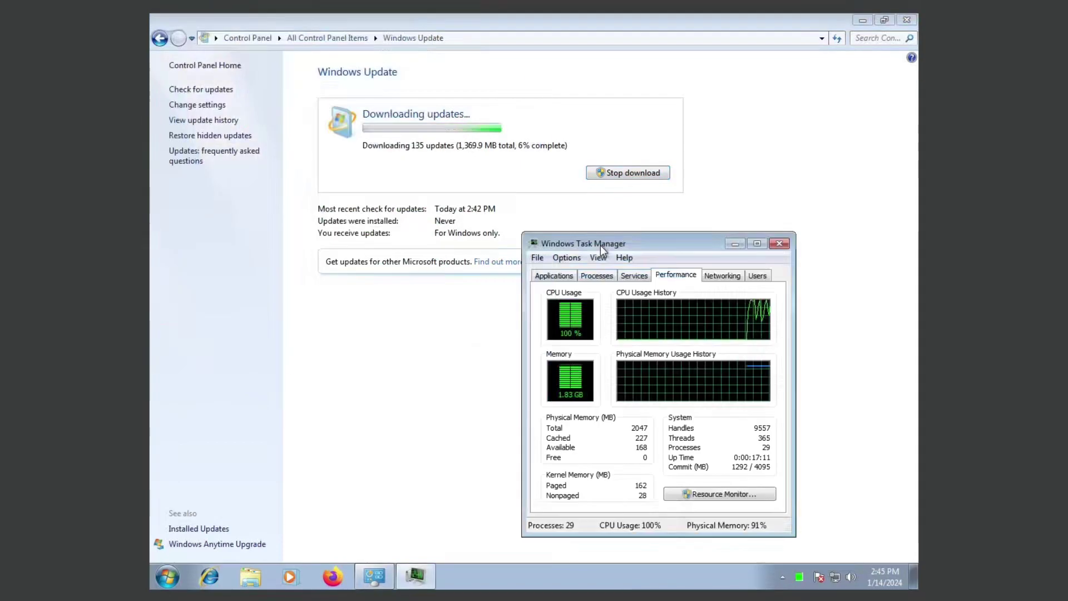
# Step: Move the Task Manager window clear of the update progress in Windows Update
pyautogui.moveTo(599, 246); pyautogui.dragTo(641, 219)
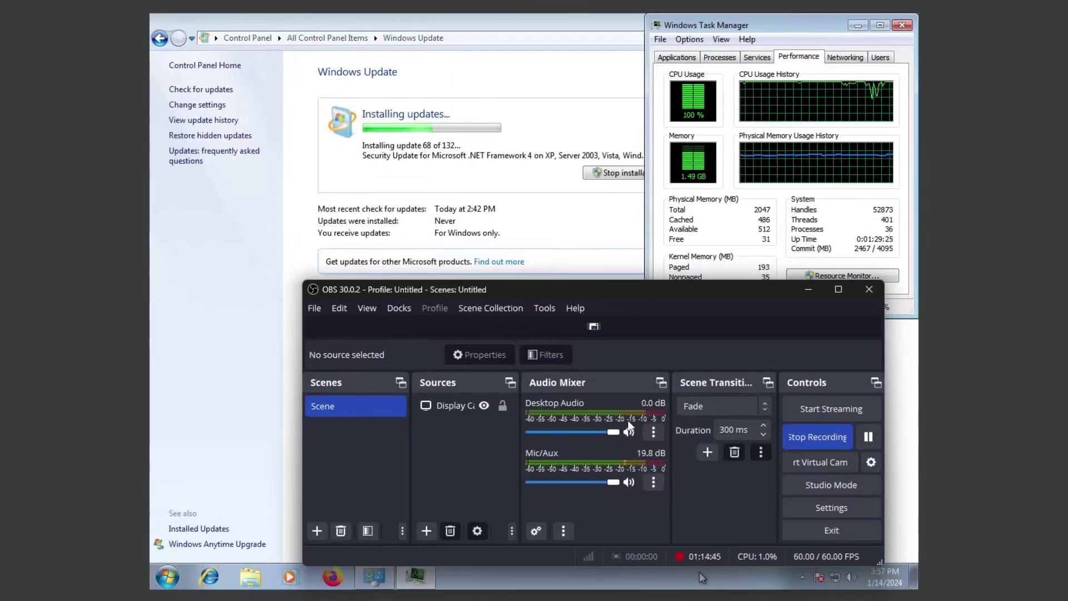
# Step: Stop the running update installation in Windows Update
pyautogui.click(566, 227)
pyautogui.click(646, 173)
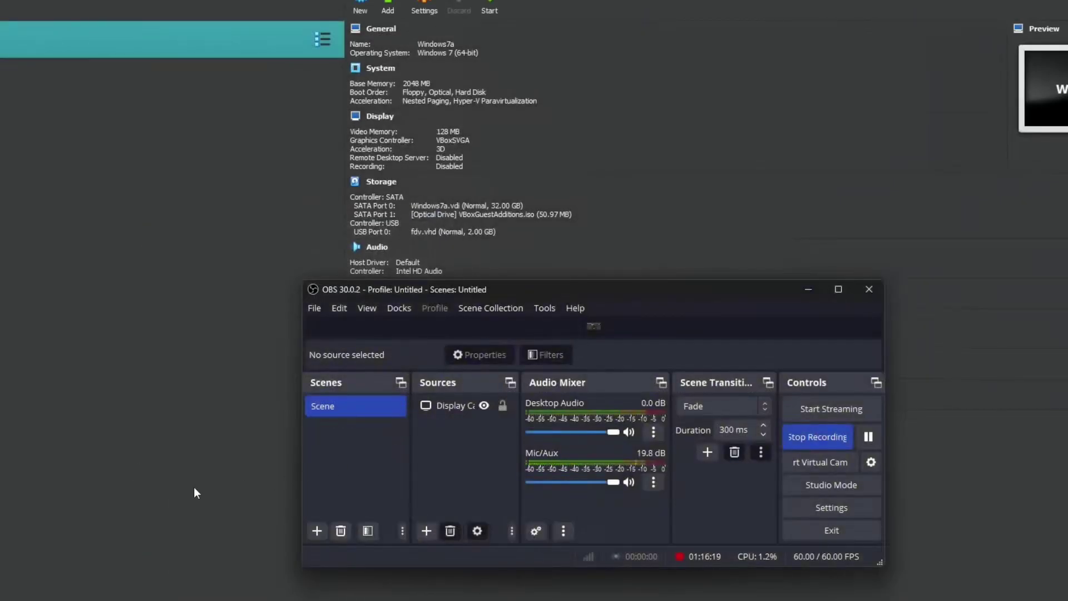
# Step: In the VirtualBox settings of the Windows7a machine, assign 2 processors and 4039 MB of base memory
pyautogui.click(424, 7)
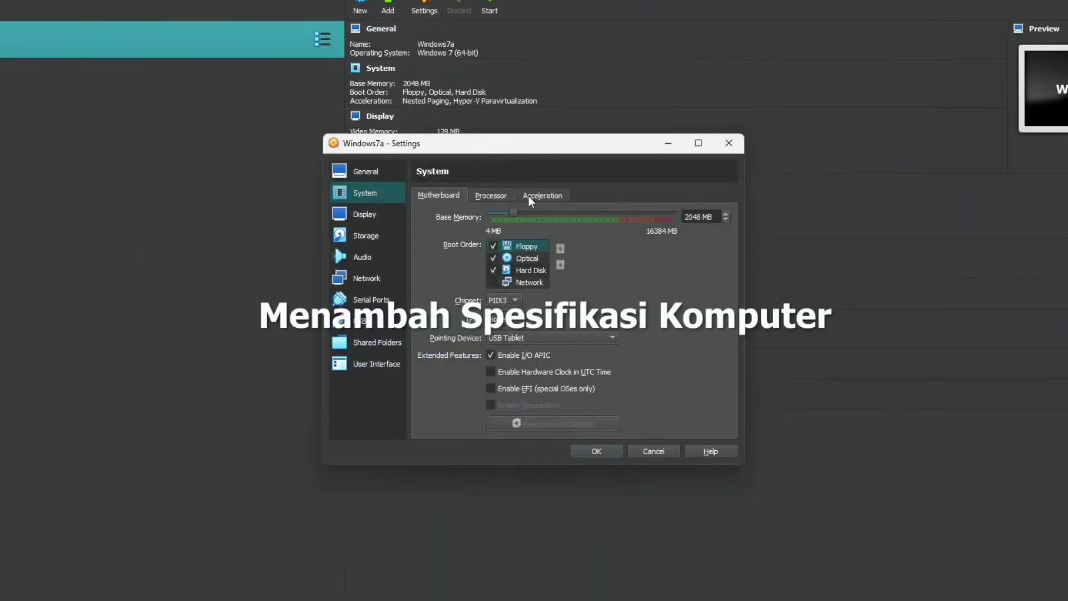
pyautogui.click(491, 195)
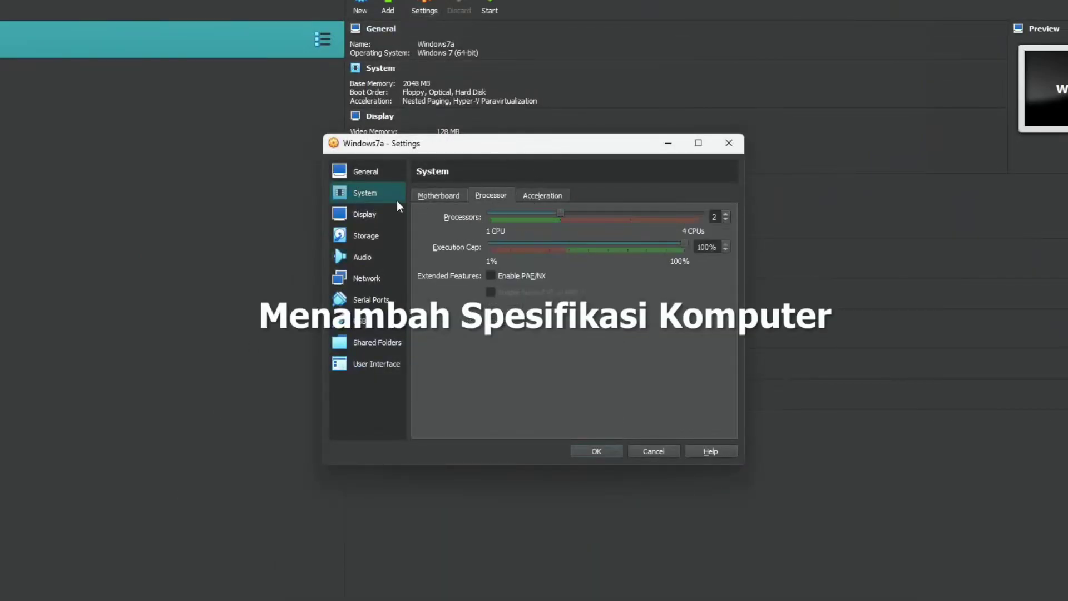
pyautogui.click(383, 215)
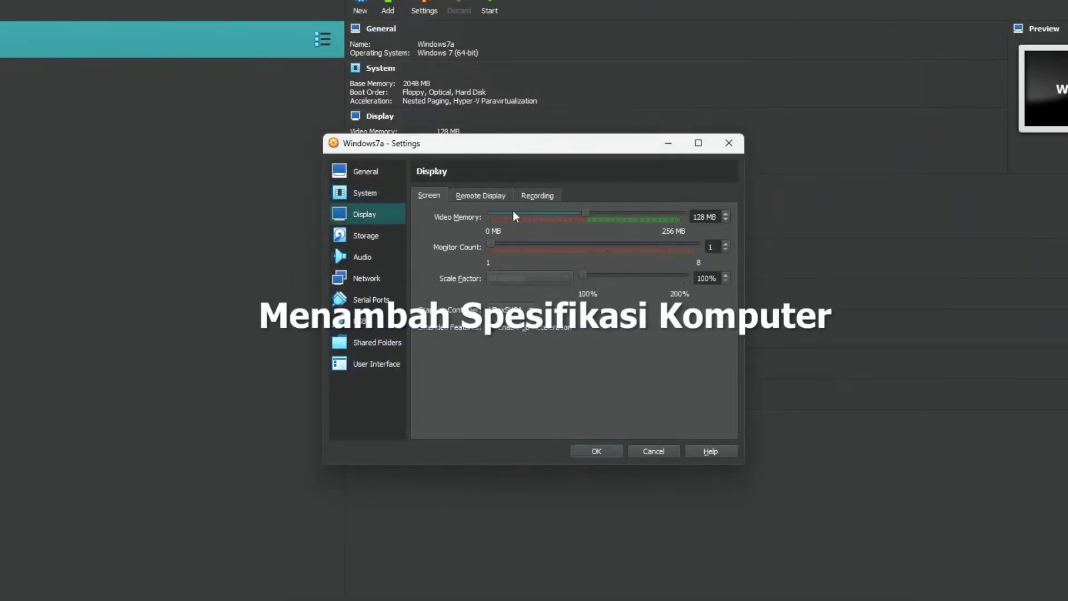
pyautogui.click(397, 196)
pyautogui.click(449, 197)
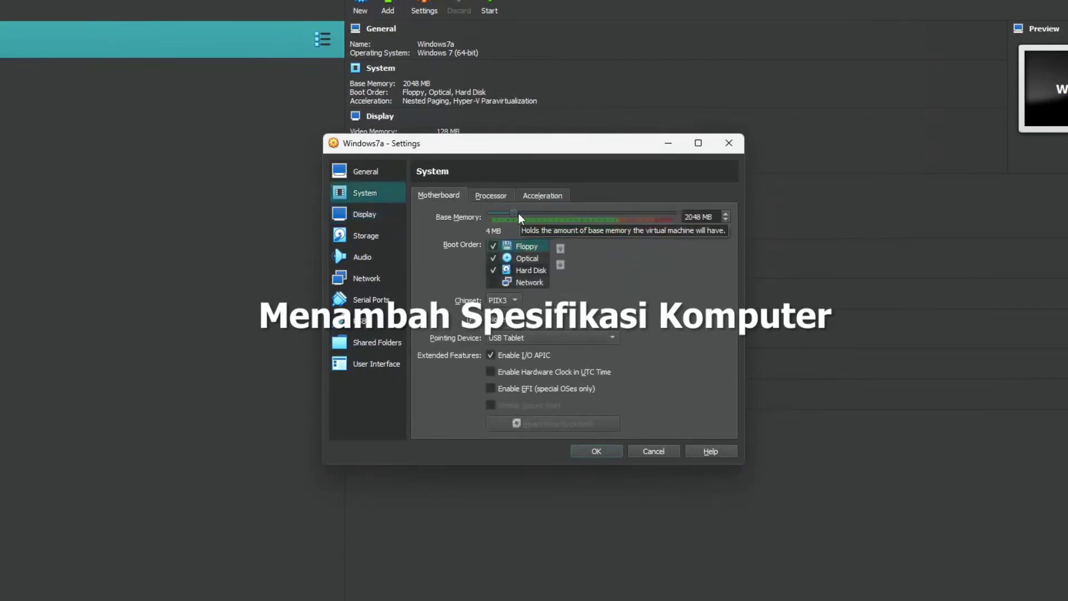
pyautogui.moveTo(513, 213); pyautogui.dragTo(535, 213)
pyautogui.click(596, 451)
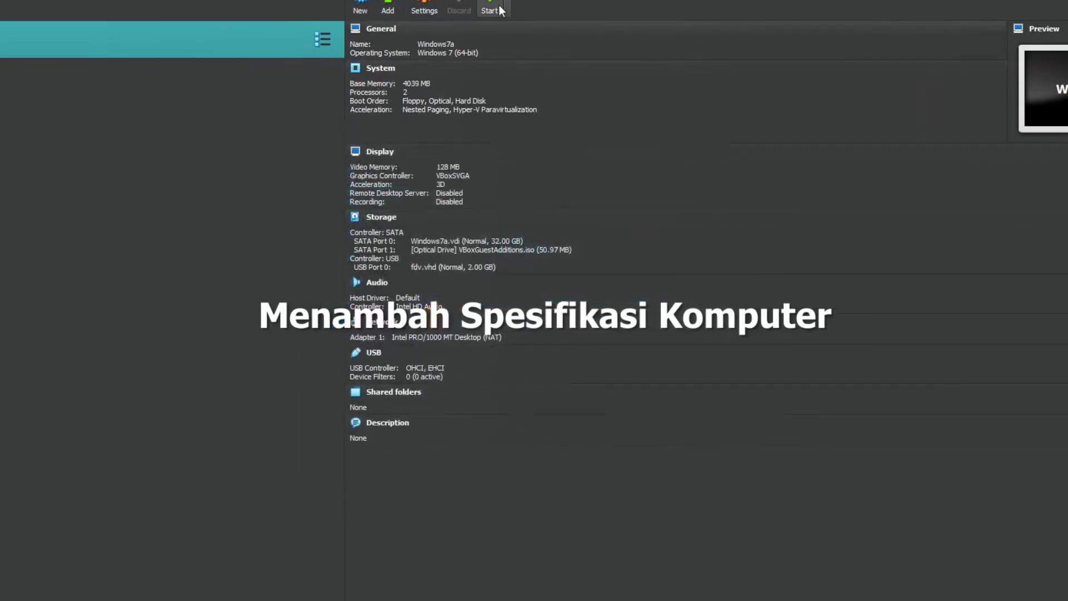
# Step: Boot the Windows7a virtual machine with Start Windows Normally and bring Windows Update in front of Task Manager
pyautogui.click(489, 5)
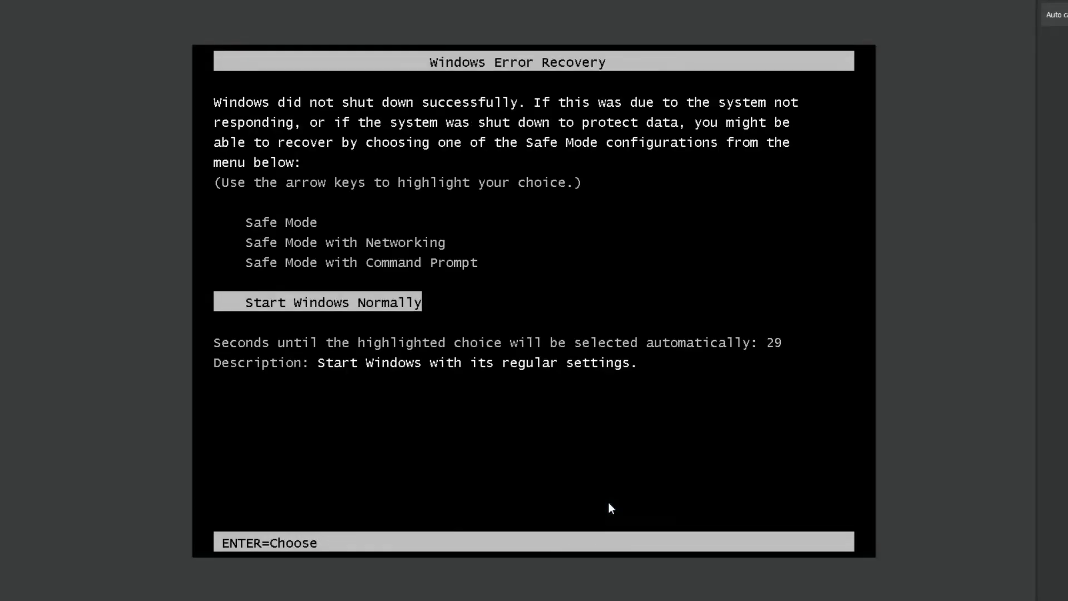
pyautogui.press('Return')
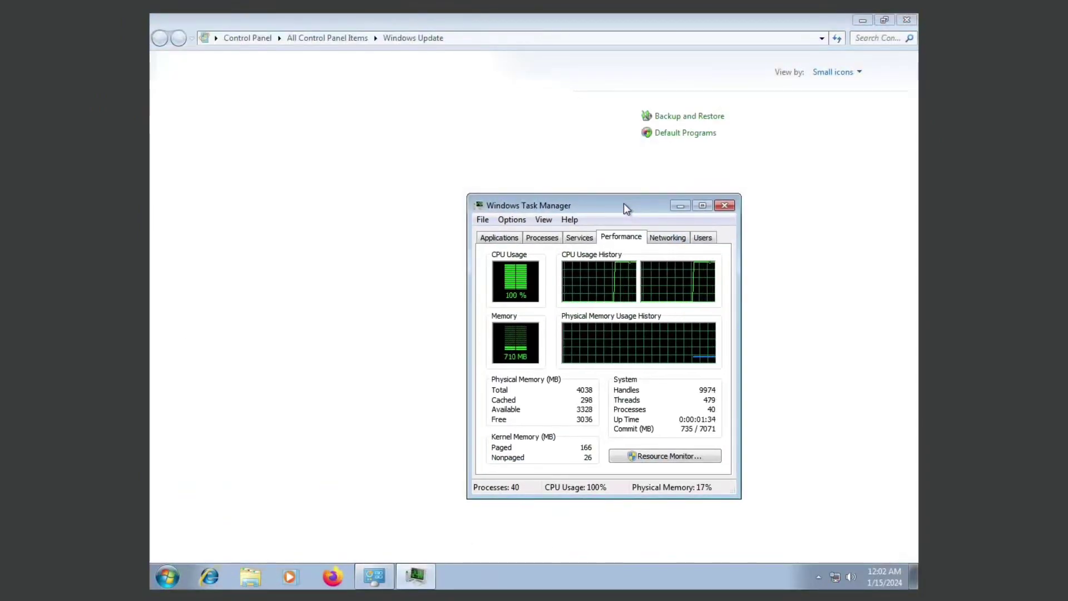
pyautogui.moveTo(625, 209); pyautogui.dragTo(644, 224)
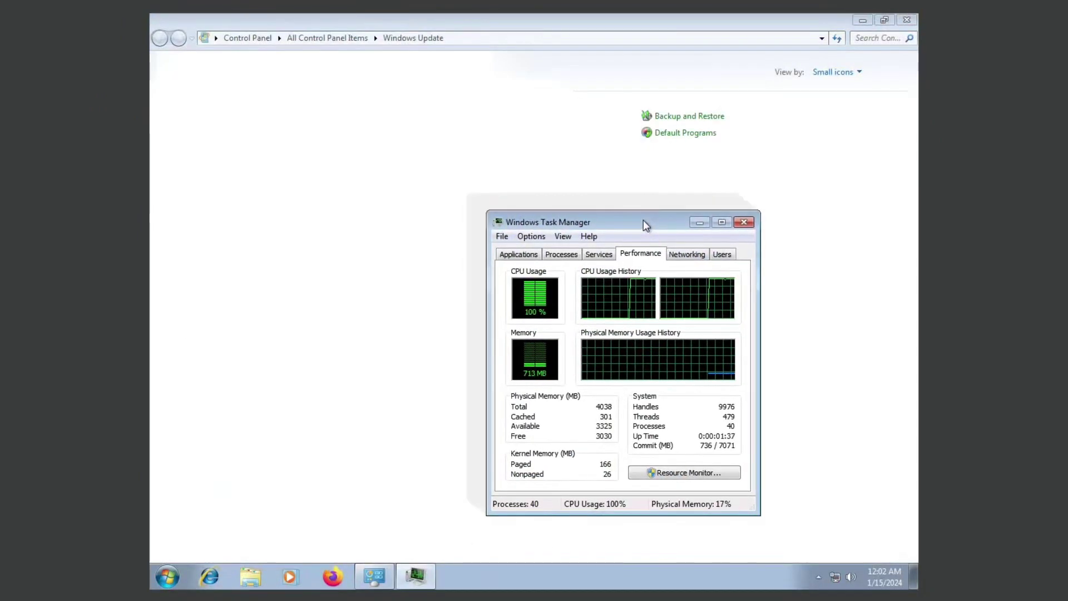
pyautogui.click(381, 323)
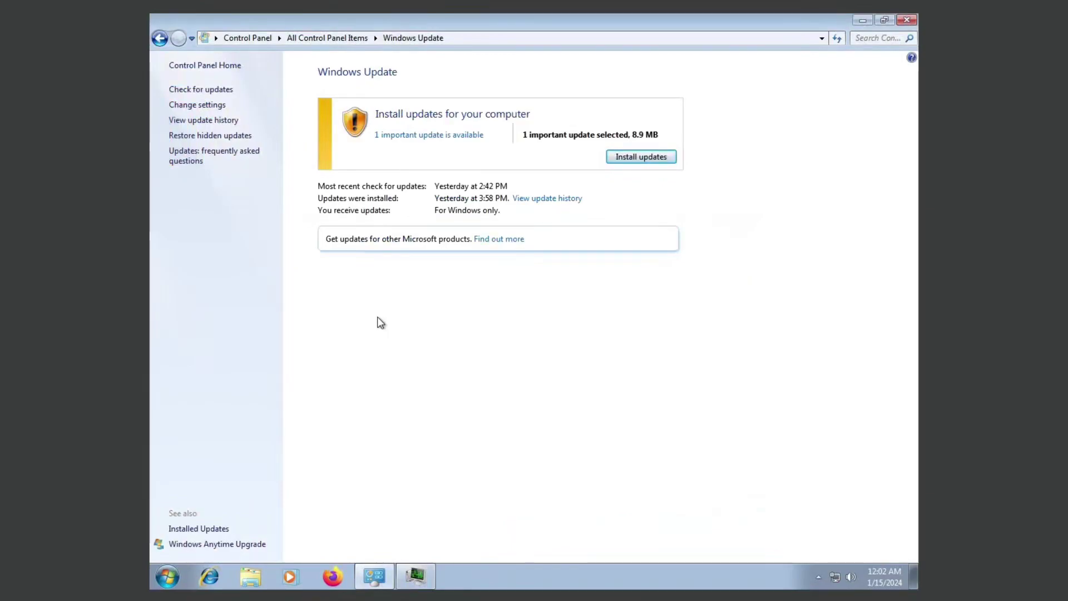
# Step: Review the pending servicing stack update KB4490628, start installing it and dismiss the progress notification
pyautogui.click(421, 135)
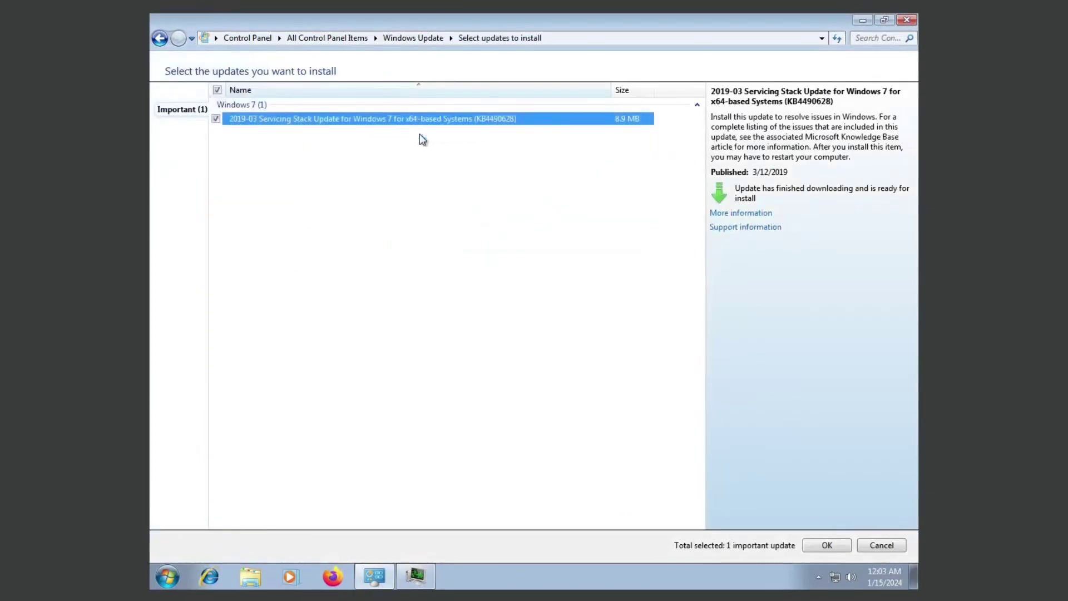
pyautogui.press('Return')
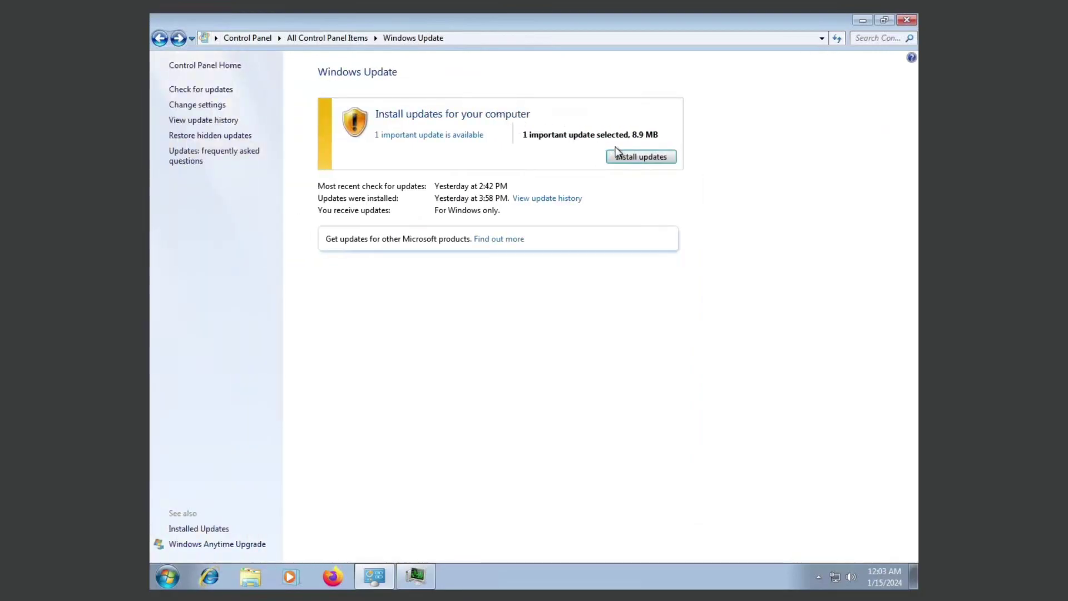
pyautogui.click(636, 158)
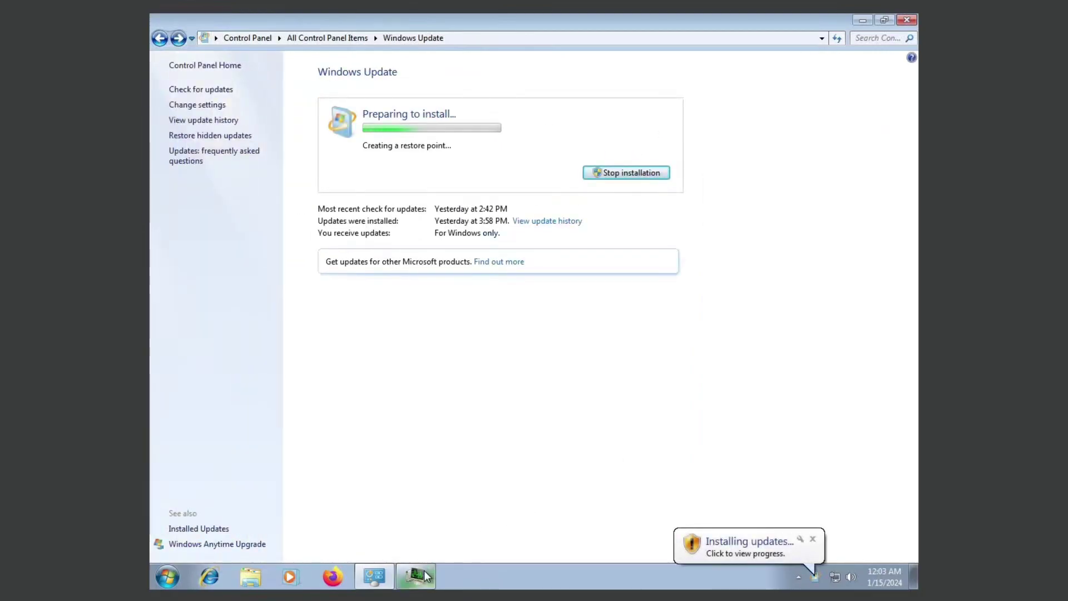
pyautogui.click(415, 575)
pyautogui.click(816, 540)
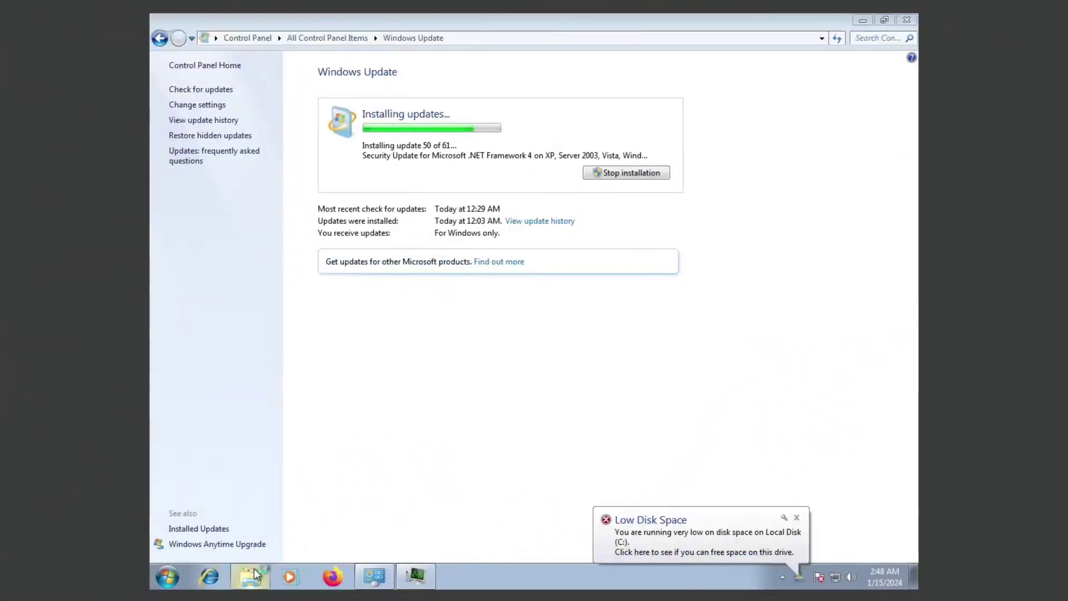
# Step: Open Windows Explorer, check the free space of the drives in Computer and return to the Downloads folder
pyautogui.click(254, 569)
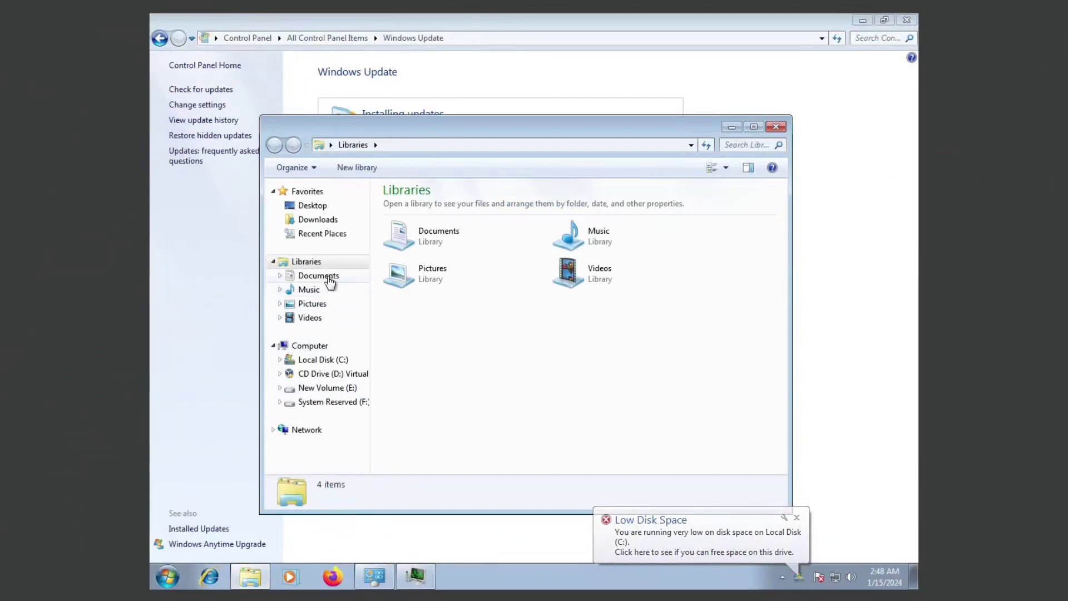
pyautogui.click(327, 222)
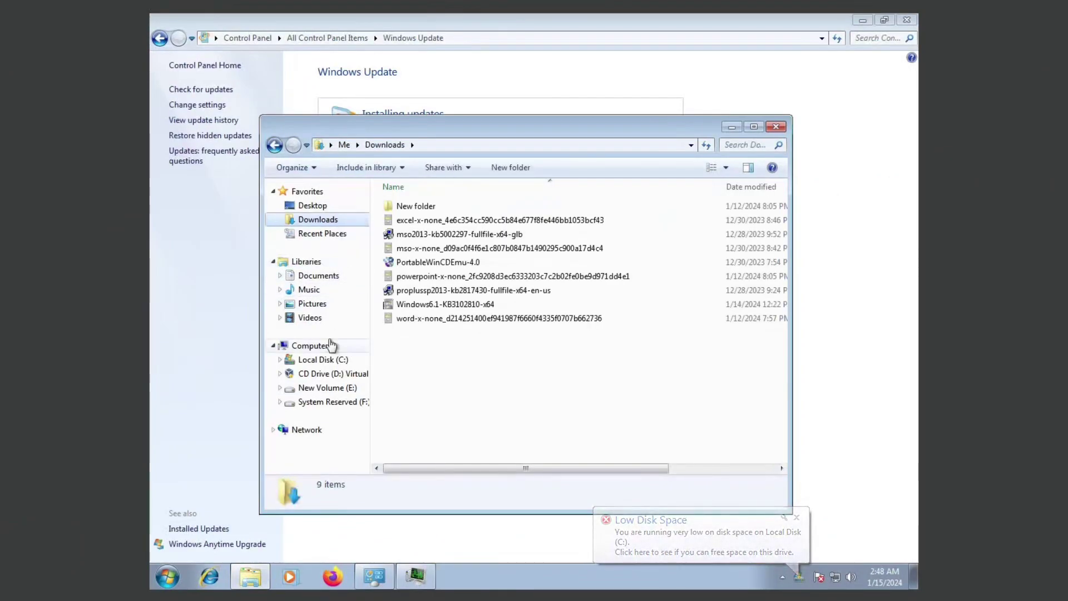
pyautogui.click(309, 345)
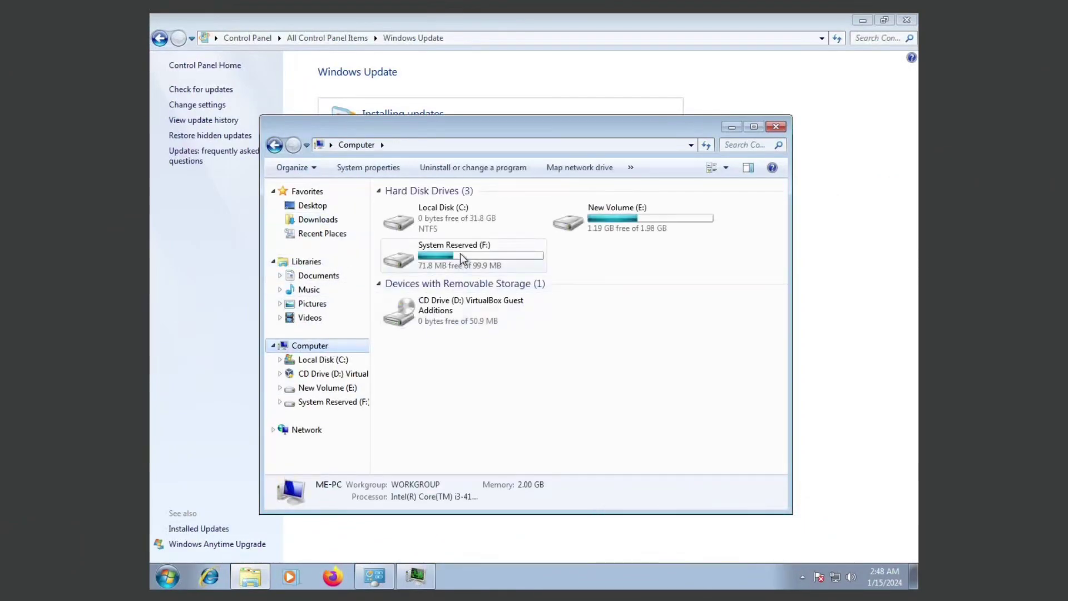
pyautogui.moveTo(459, 252)
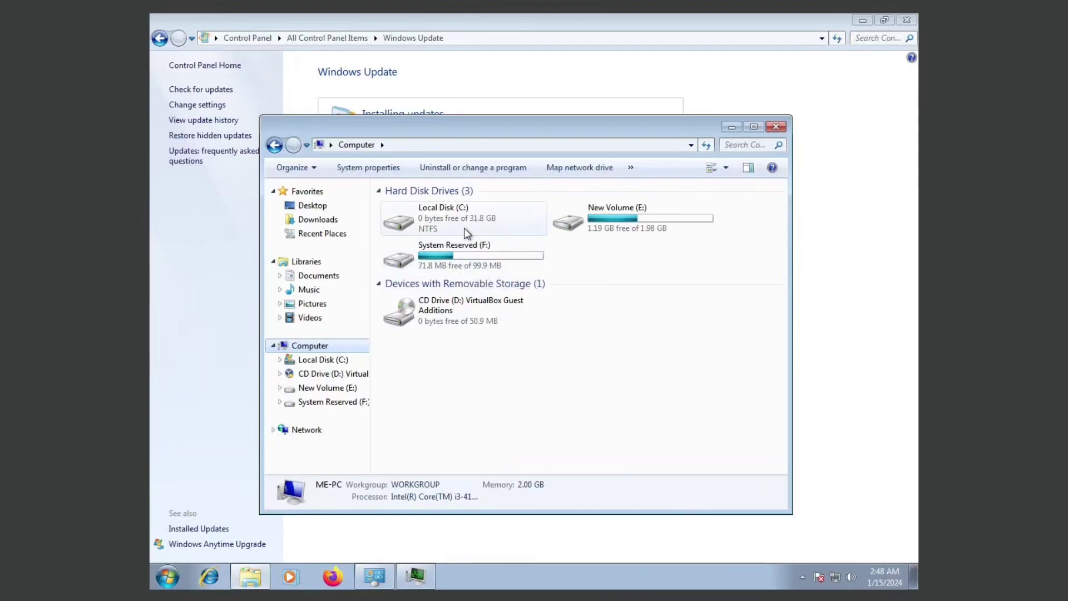
pyautogui.hotkey('alt', 'Left')
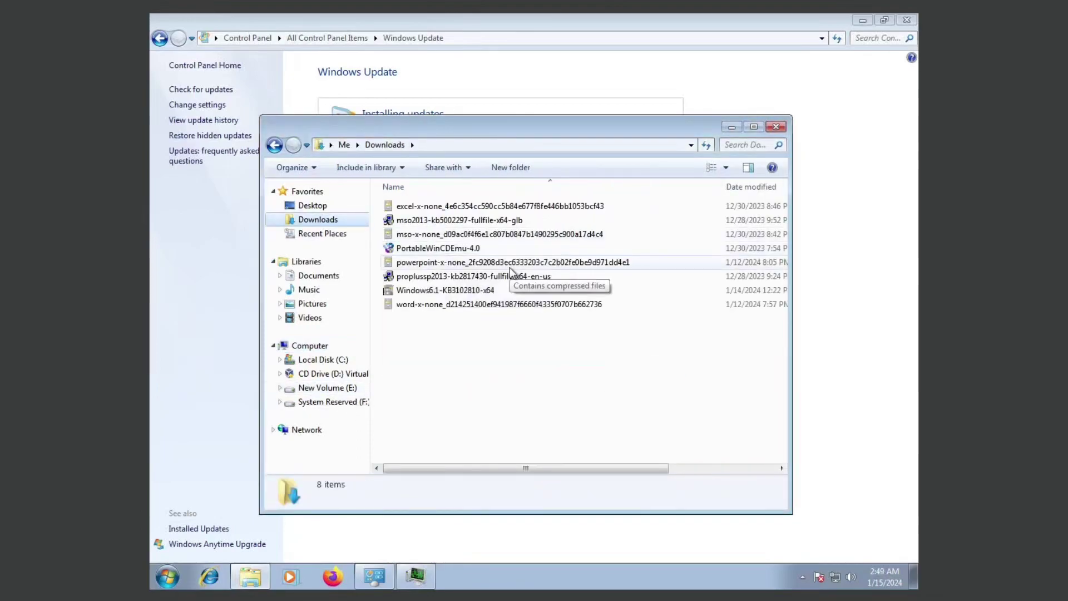
# Step: Delete the proplussp2013-kb2817430-fullfile-x64-en-us file from Downloads to free disk space, then bring up Task Manager
pyautogui.click(511, 276)
pyautogui.press('super+Up')
pyautogui.press('Delete')
pyautogui.press('Return')
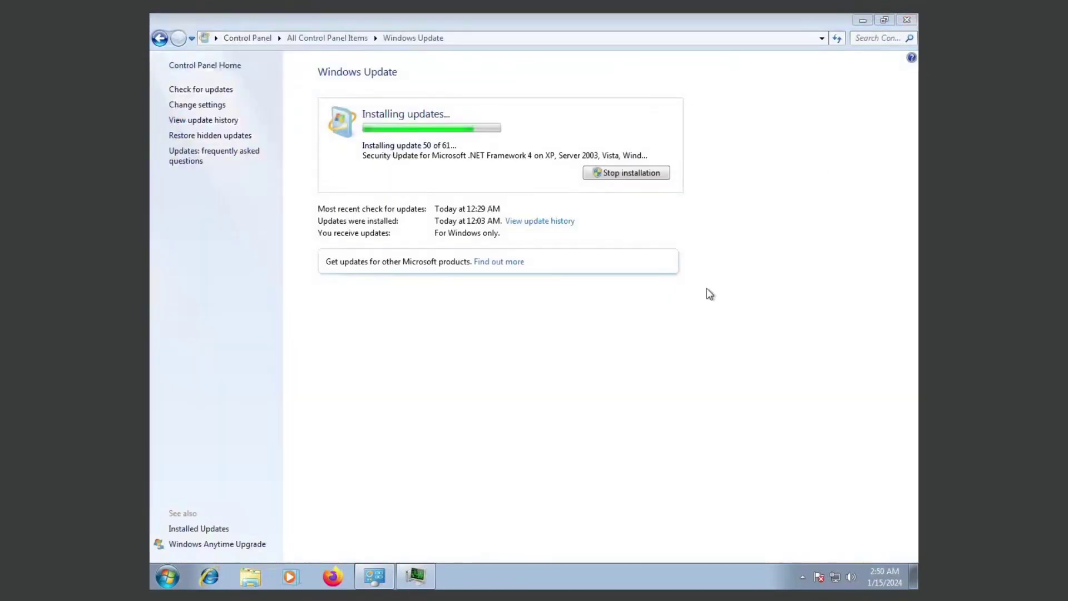
pyautogui.click(415, 576)
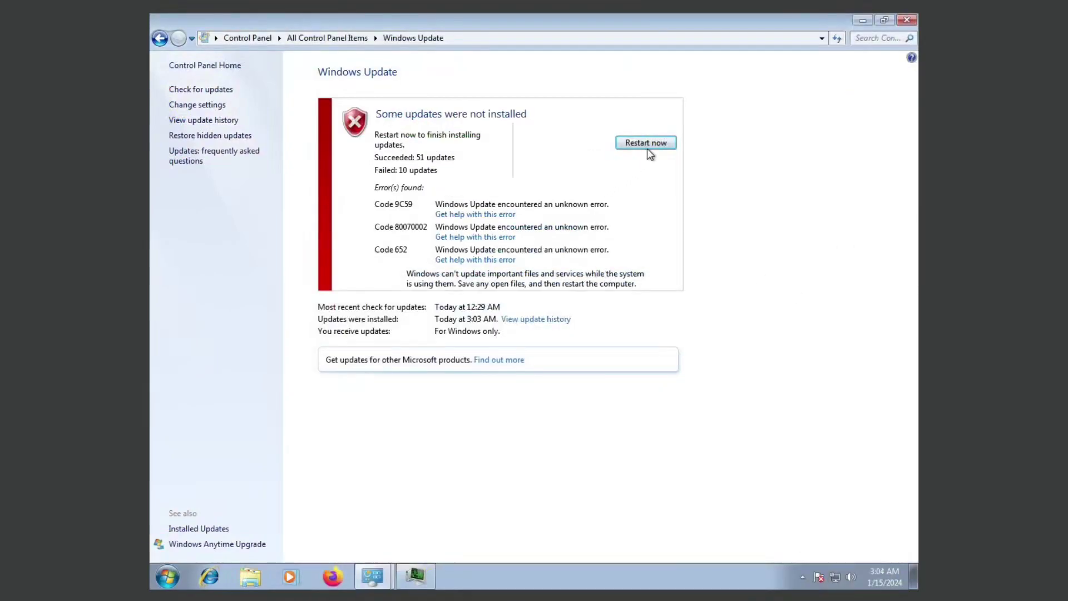
# Step: Restart the computer to finish installing the updates, forcing the remaining open programs to close
pyautogui.click(653, 142)
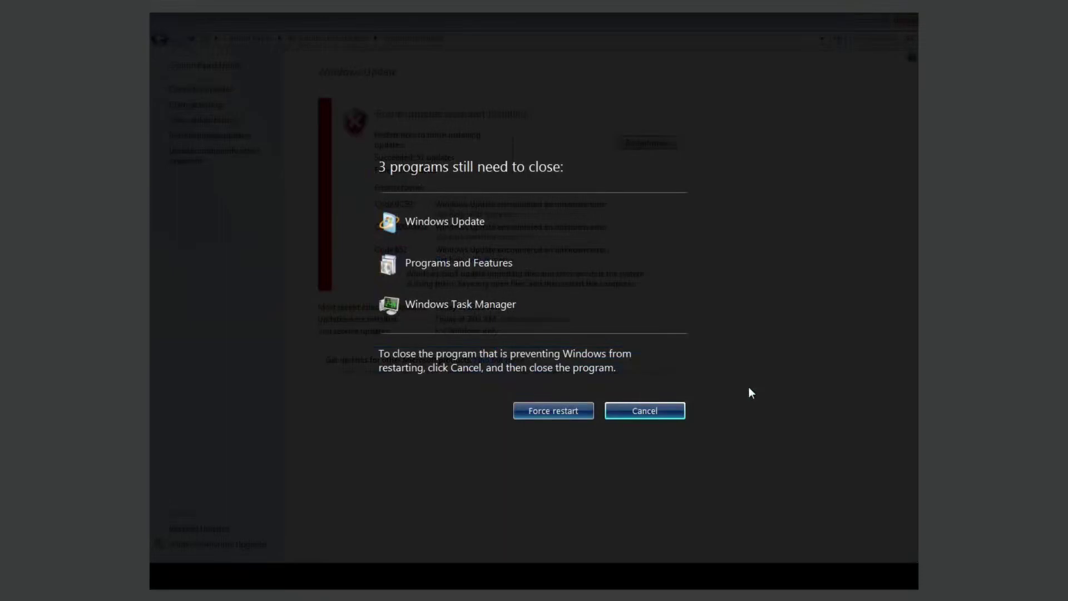
pyautogui.click(553, 410)
pyautogui.click(558, 437)
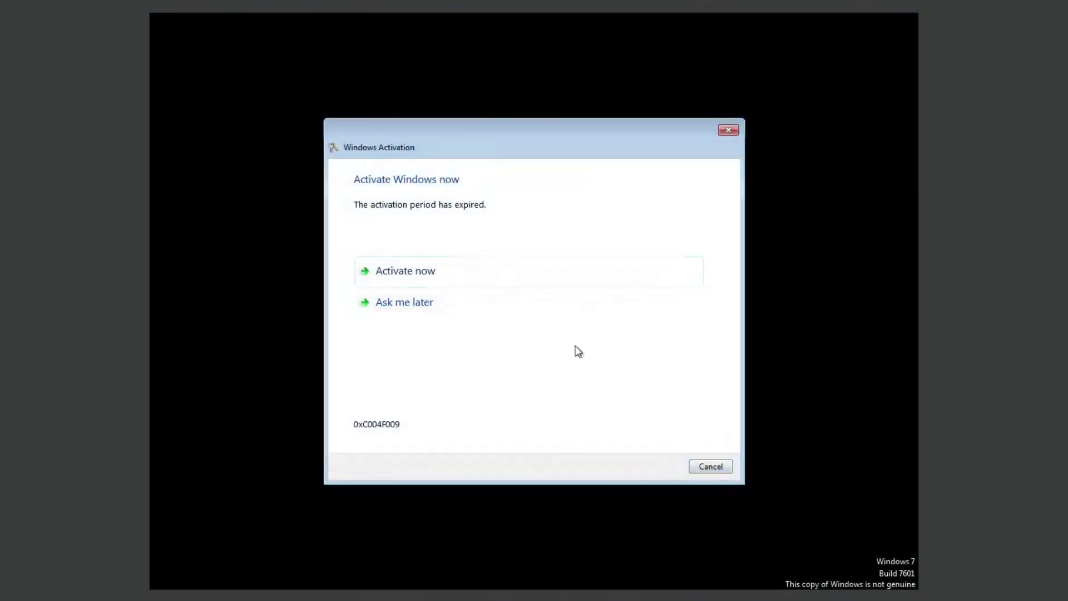
# Step: Cancel the Windows Activation dialog and run a new check for updates in Windows Update
pyautogui.click(706, 463)
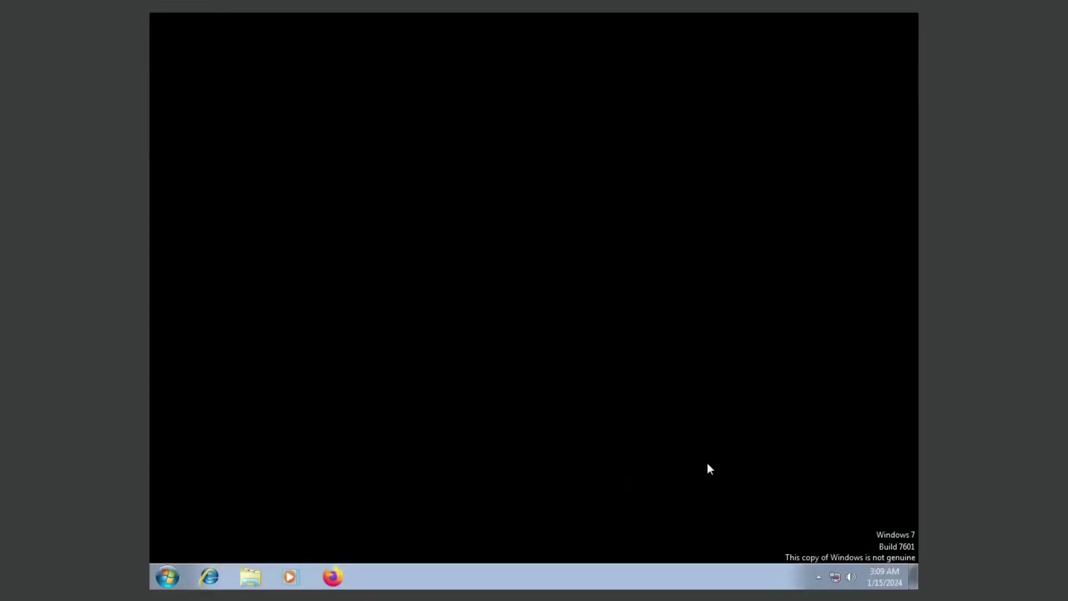
pyautogui.click(250, 576)
pyautogui.click(584, 373)
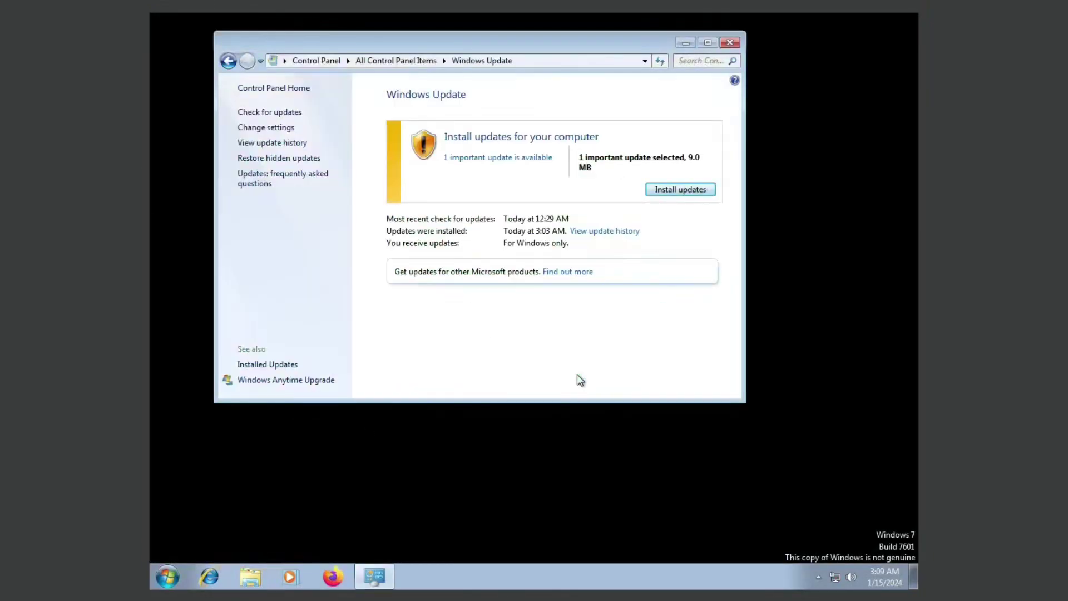
pyautogui.click(270, 113)
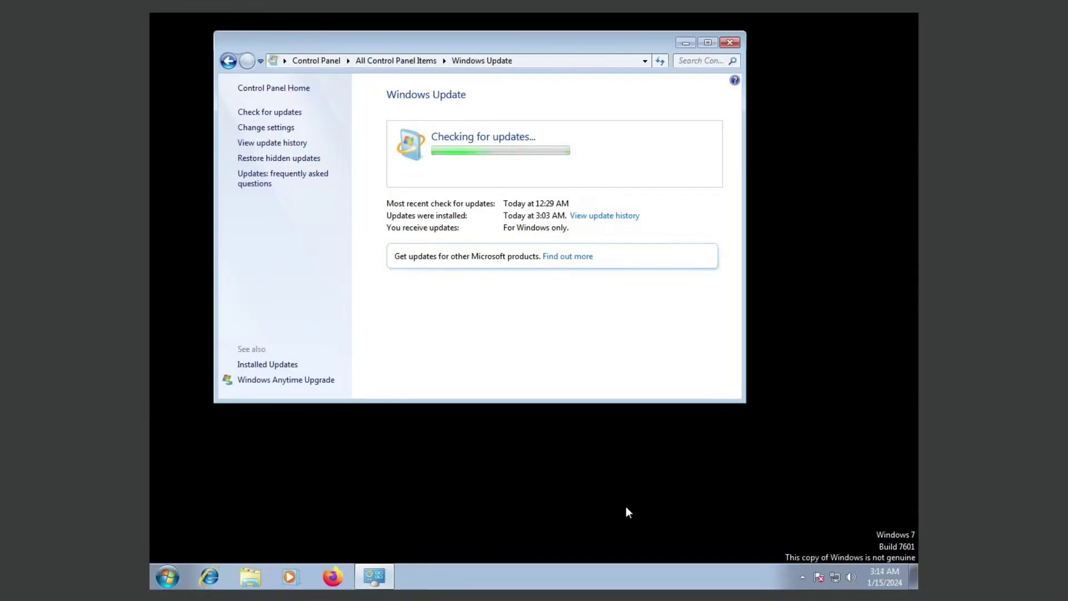
pyautogui.click(819, 539)
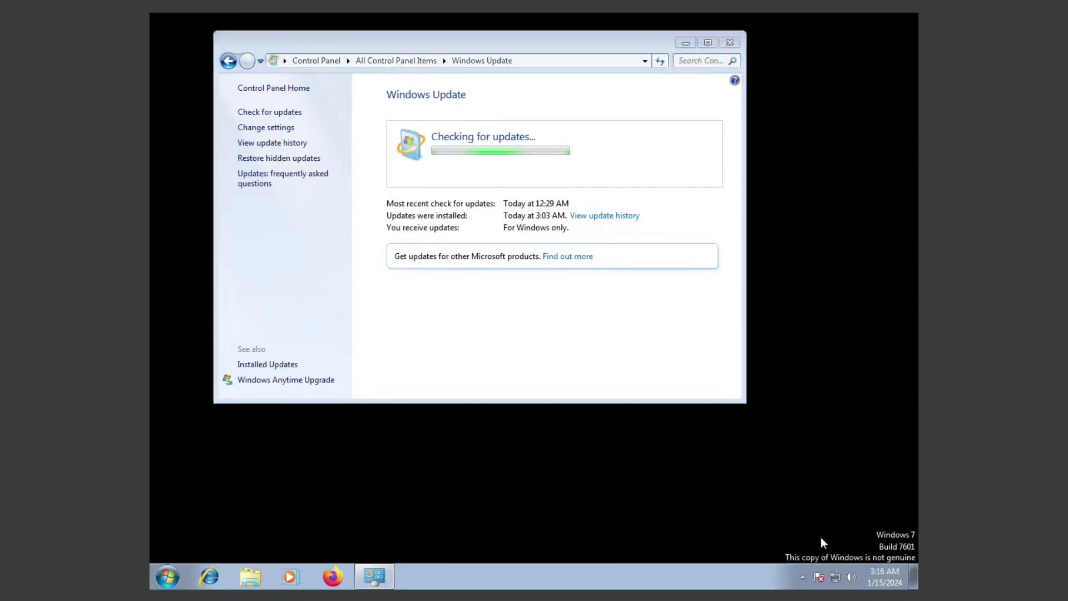
# Step: Open Task Manager beside the update check and maximize the Windows Update window
pyautogui.moveTo(633, 42); pyautogui.dragTo(683, 104)
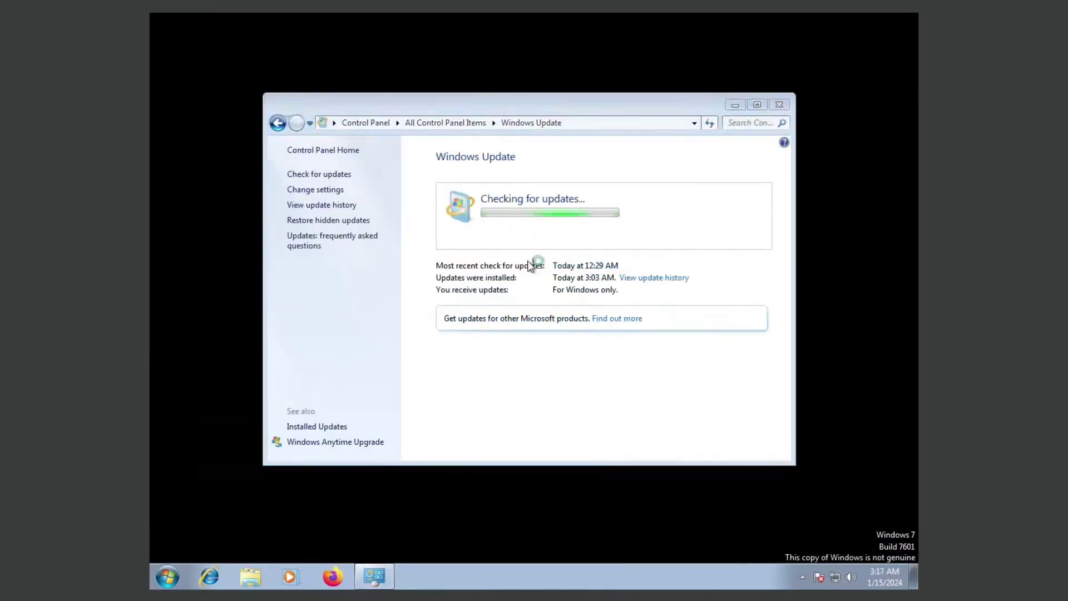
pyautogui.hotkey('ctrl', 'shift', 'Escape')
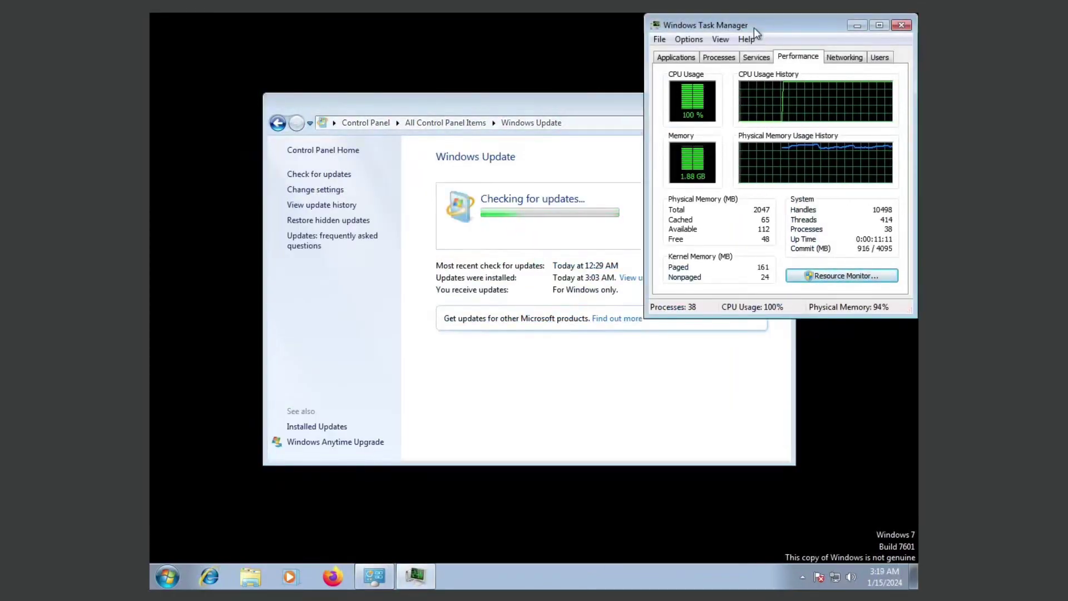
pyautogui.press('super+Up')
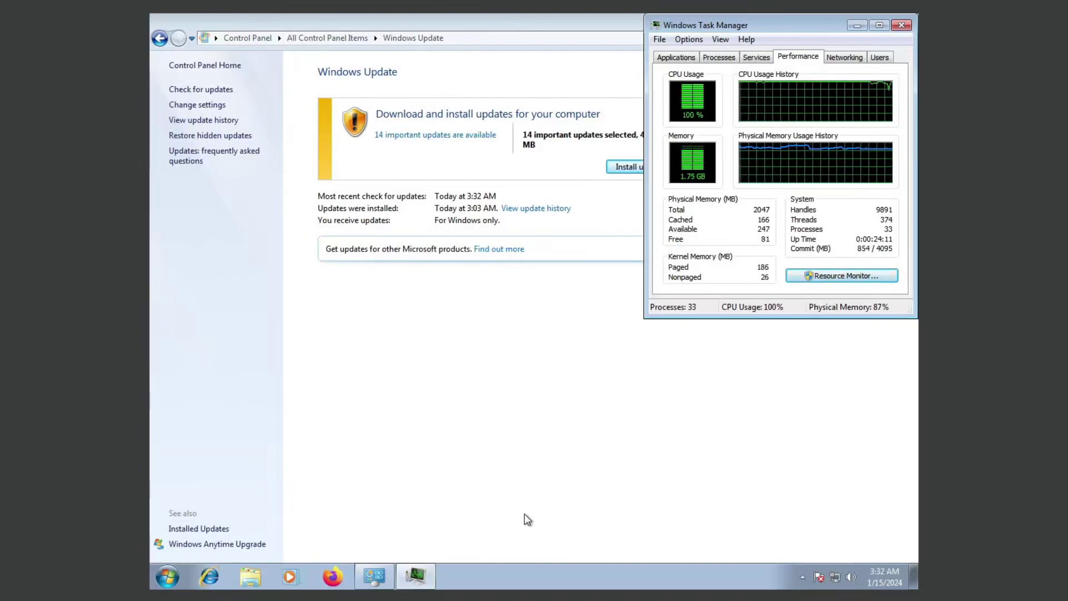
# Step: Review the list of available important updates, keep all of them selected and start installing them
pyautogui.click(521, 515)
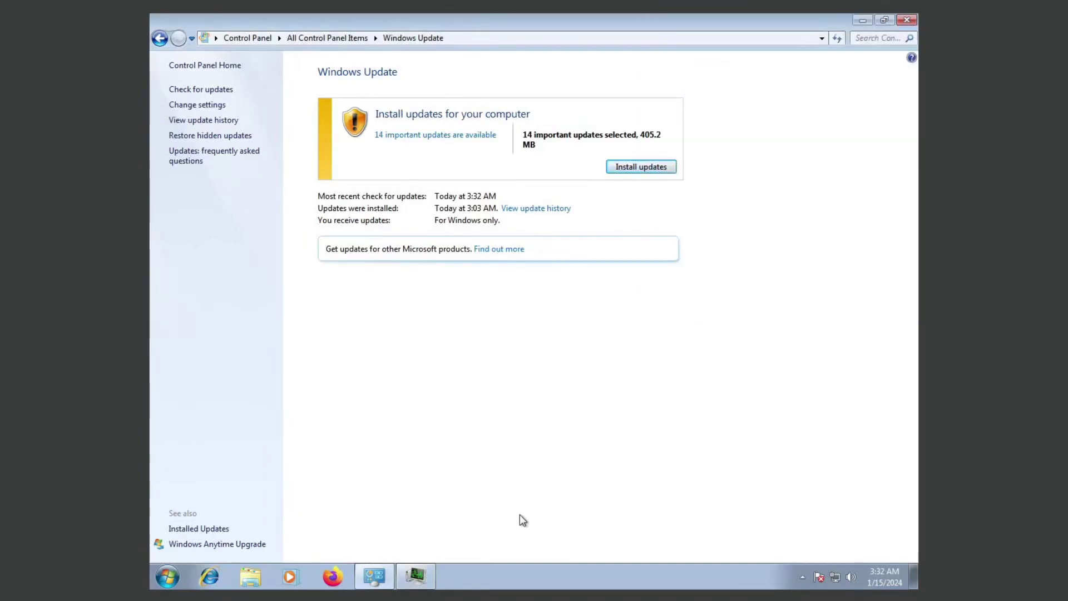
pyautogui.click(475, 135)
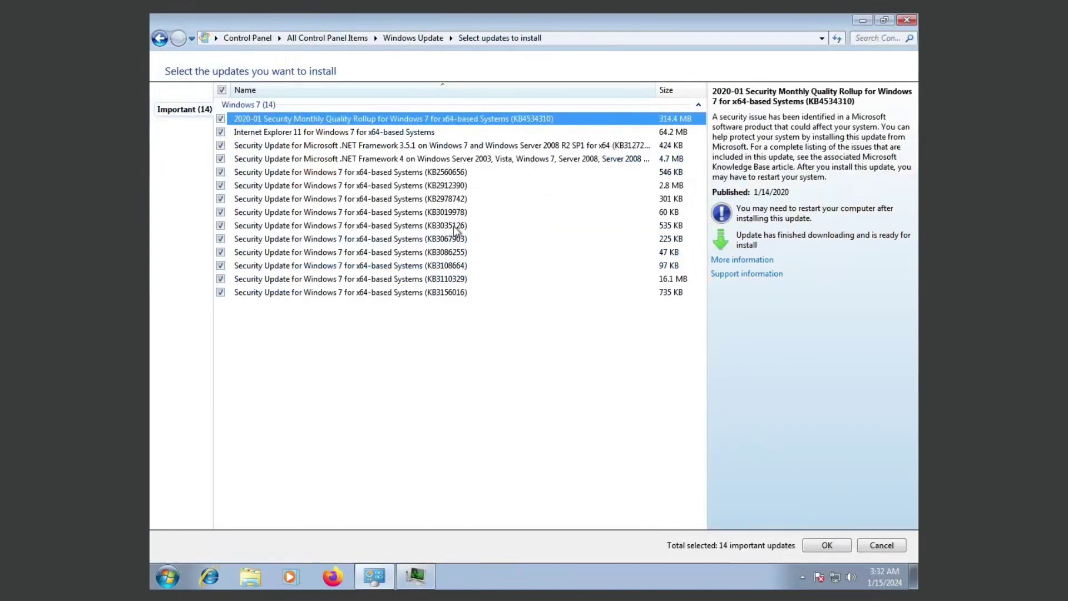
pyautogui.press('Return')
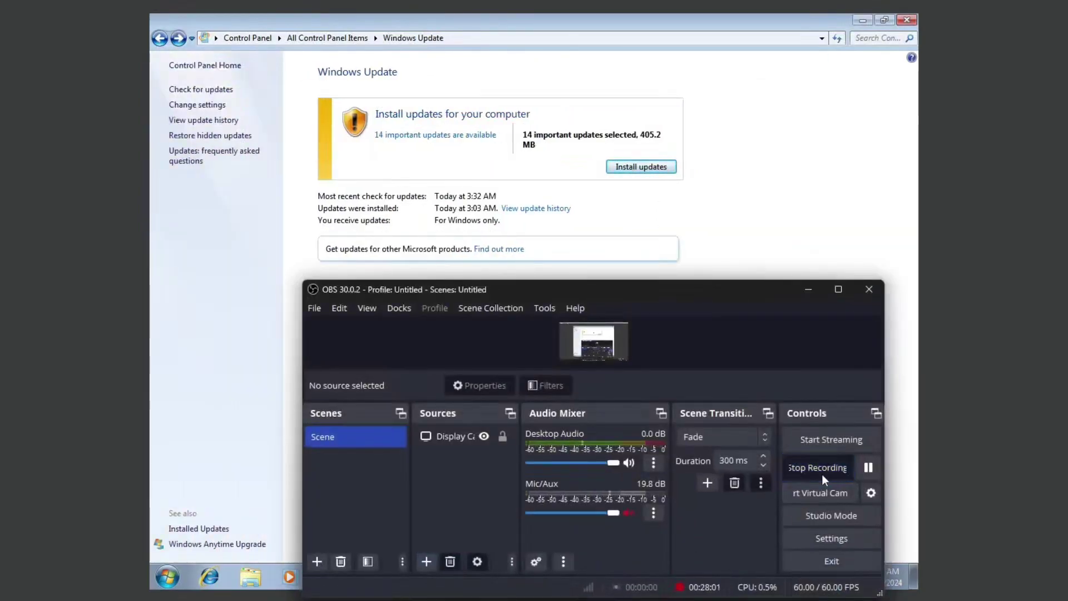
pyautogui.click(829, 466)
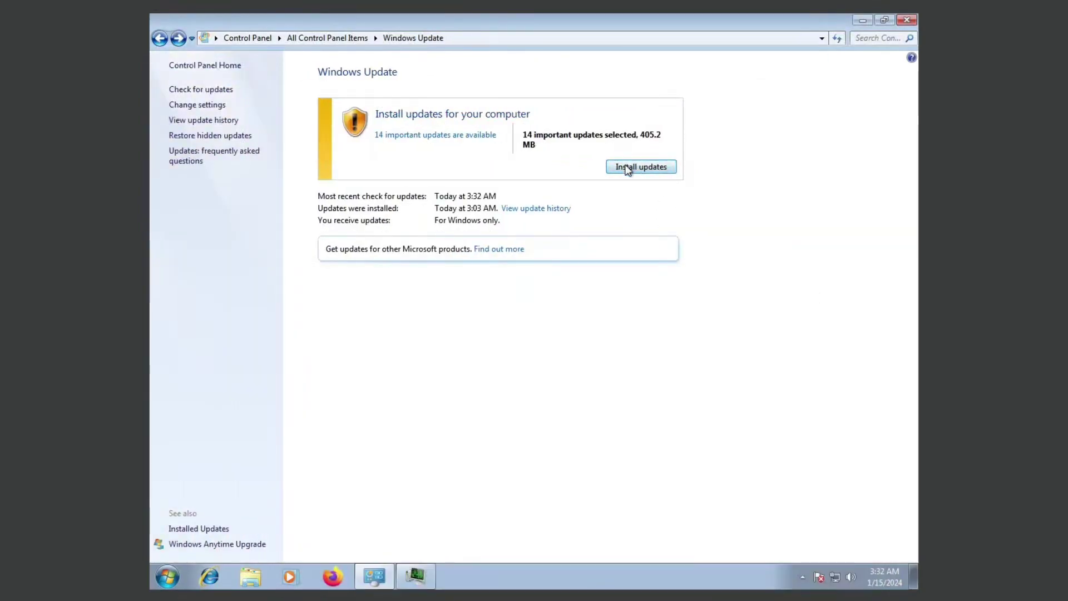
pyautogui.click(628, 168)
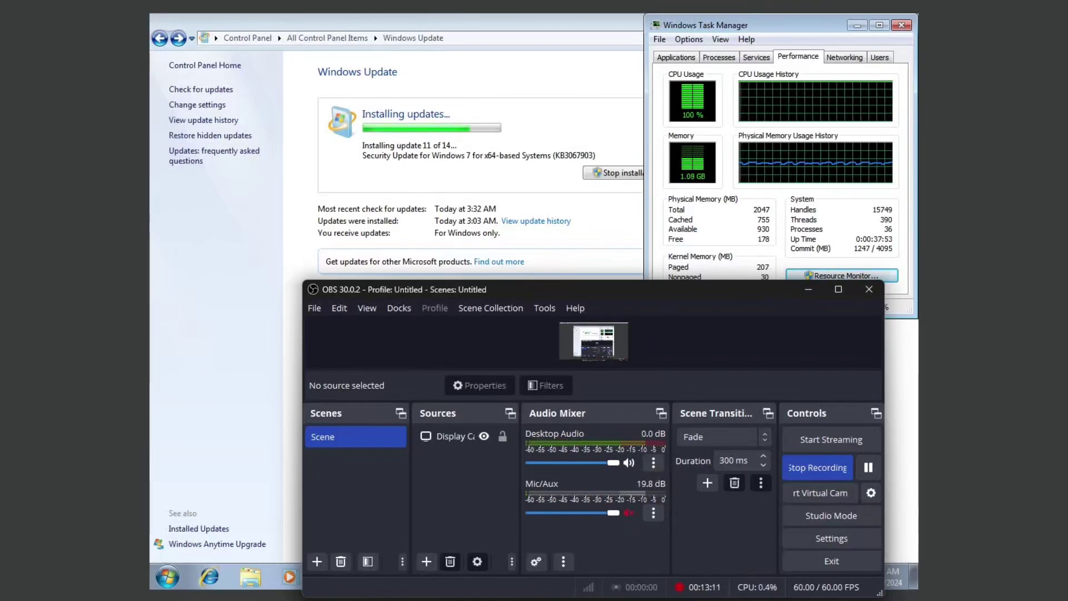
pyautogui.moveTo(389, 290); pyautogui.dragTo(387, 281)
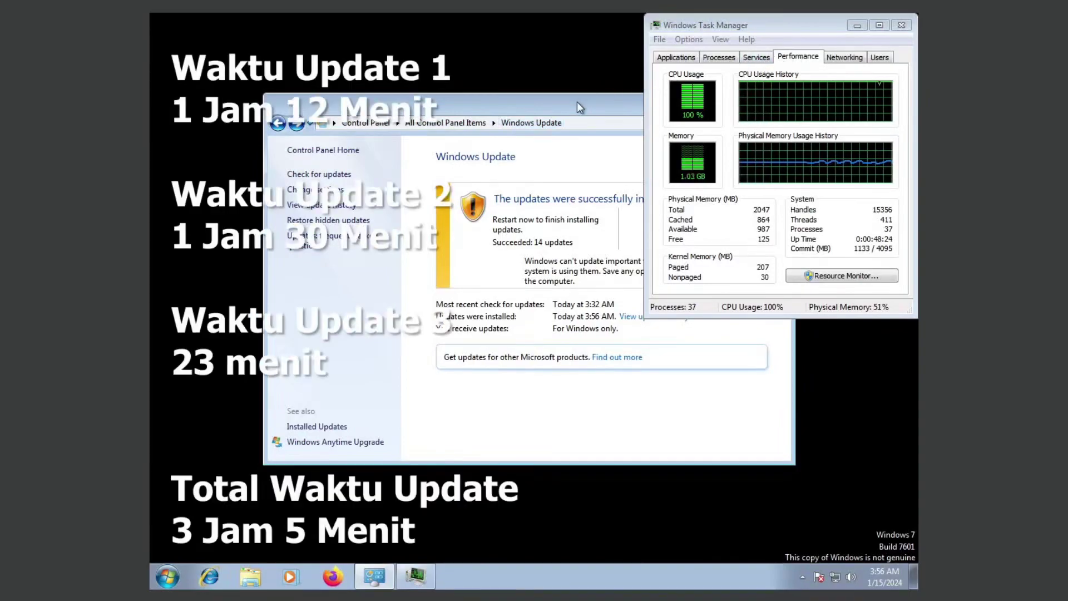
# Step: Examine which processes use the CPU in Task Manager, sorting them by CPU usage and requesting processes from all users
pyautogui.moveTo(577, 102); pyautogui.dragTo(470, 105)
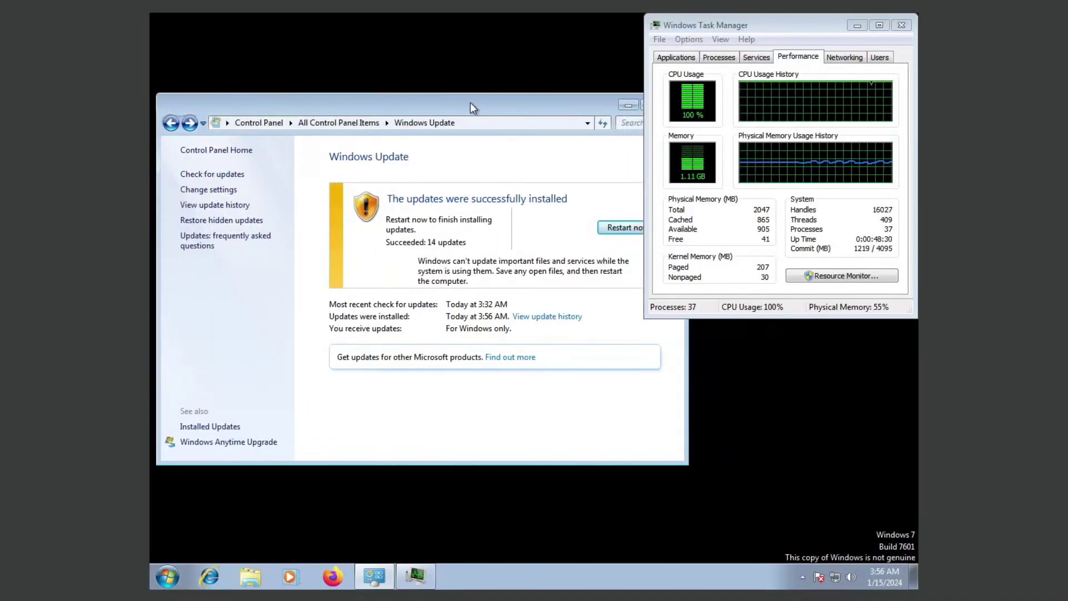
pyautogui.click(716, 57)
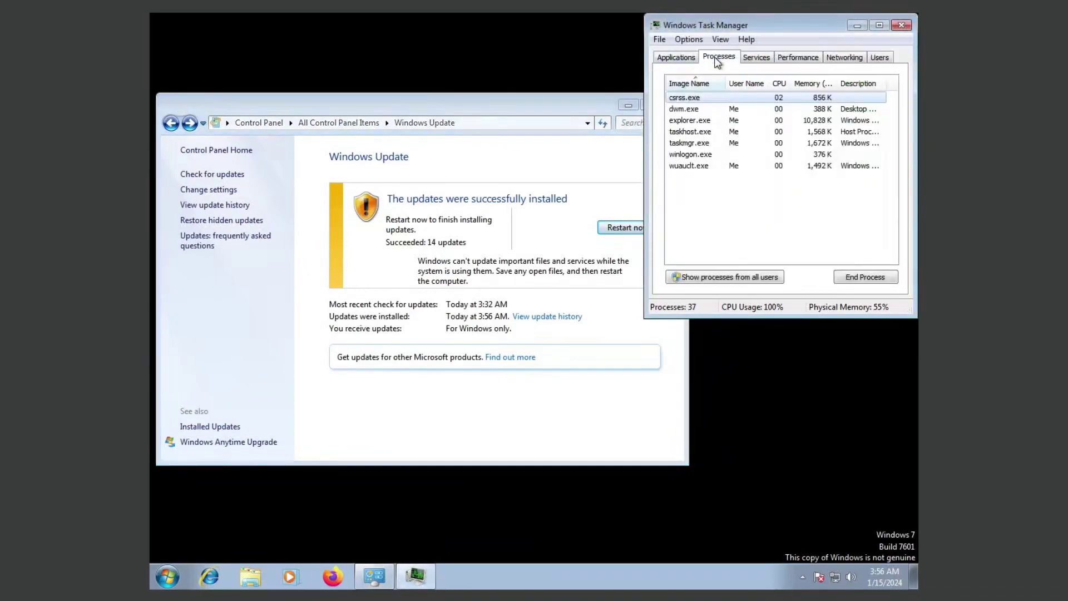
pyautogui.click(779, 82)
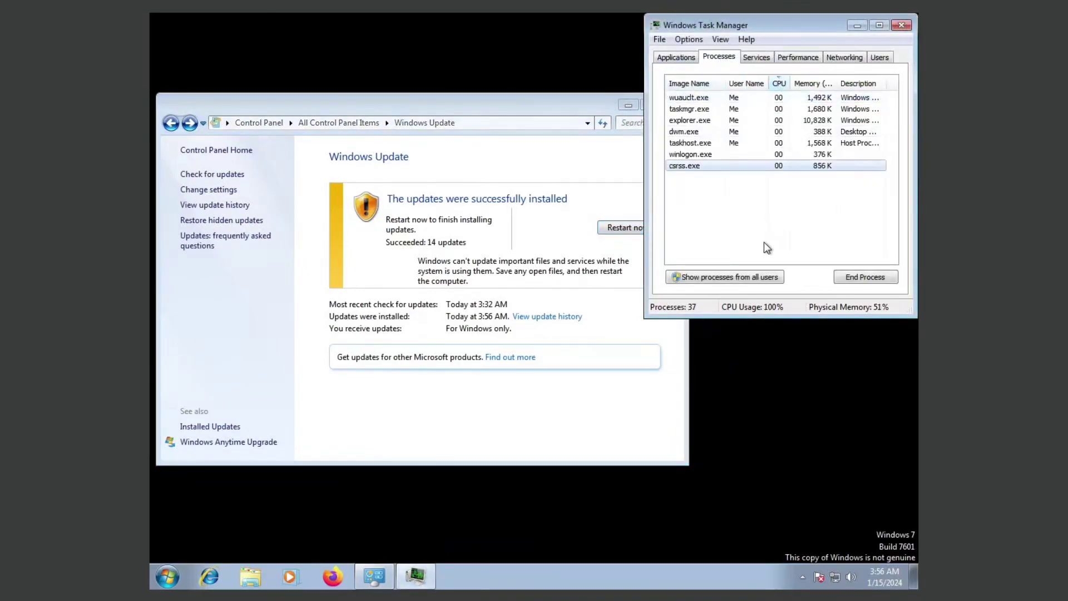
pyautogui.click(740, 276)
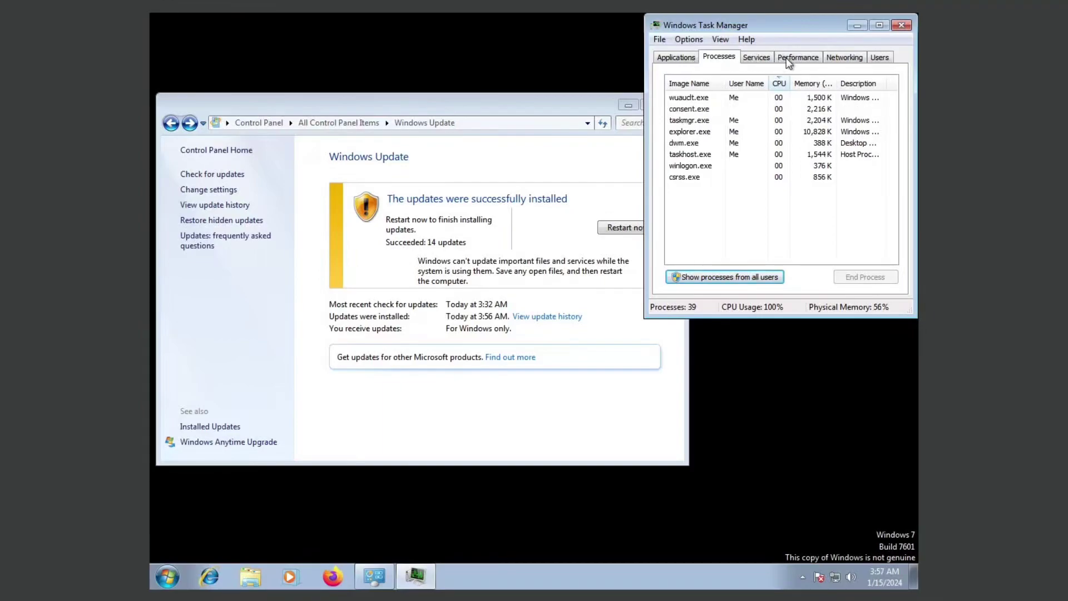
pyautogui.click(382, 567)
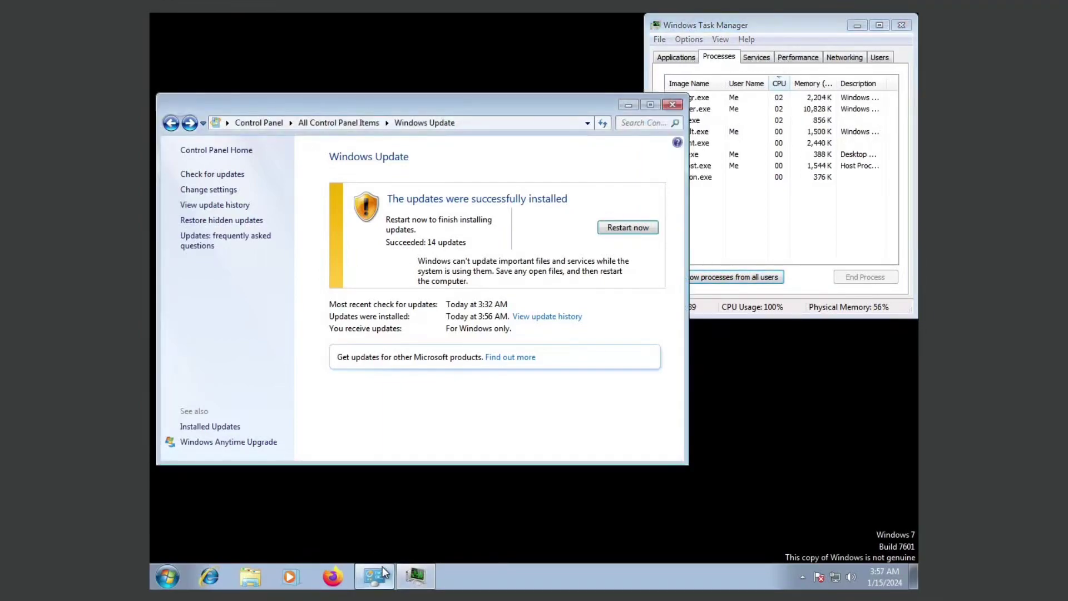
pyautogui.click(404, 566)
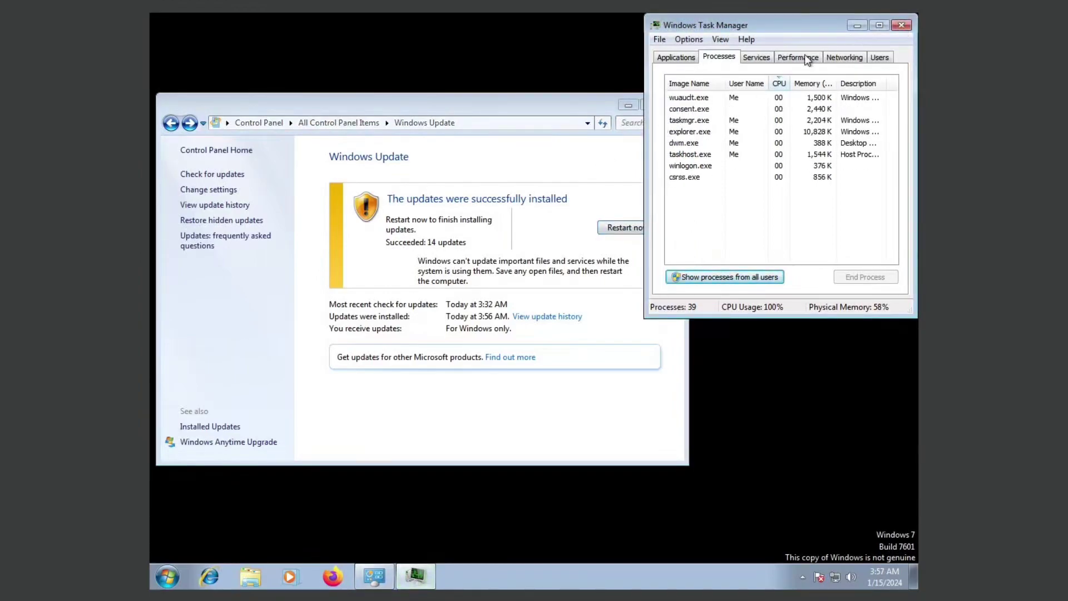
# Step: Restart the computer to finish installing the updates and permanently dismiss the Windows 7 end-of-support reminder
pyautogui.click(616, 228)
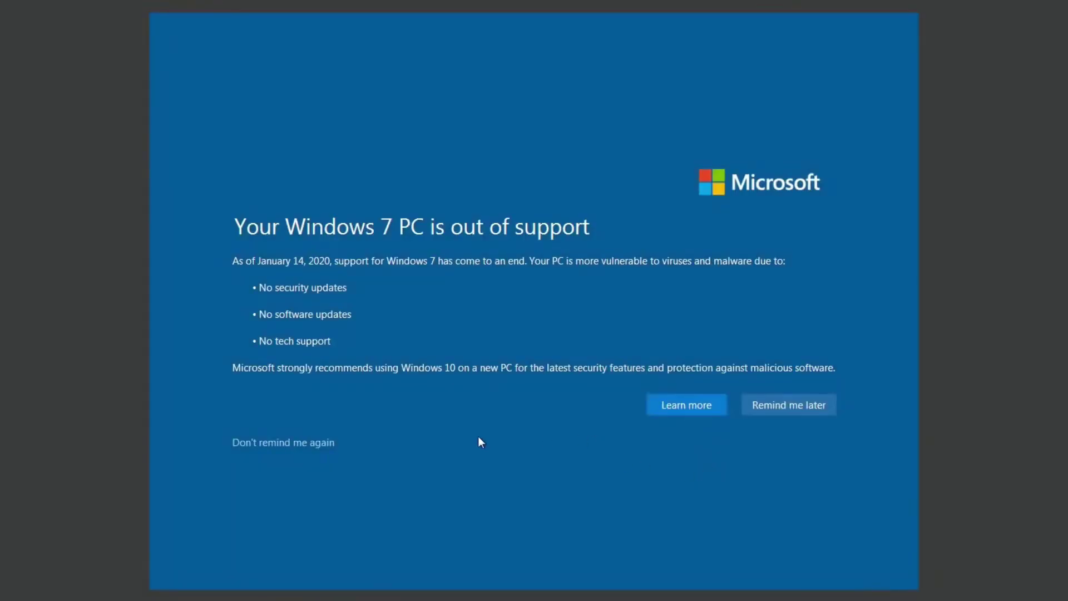
pyautogui.click(291, 446)
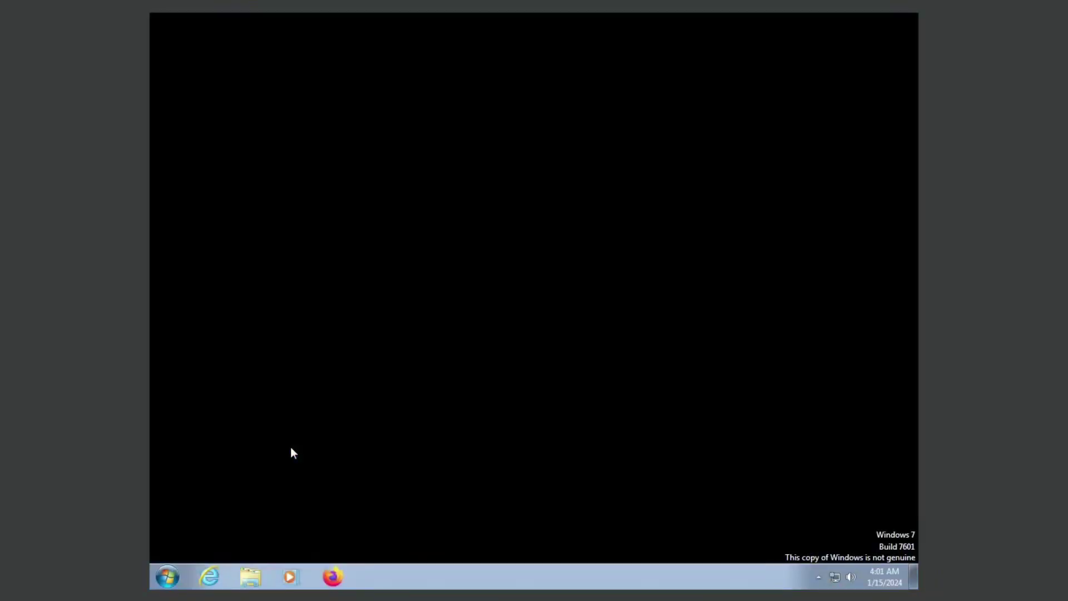